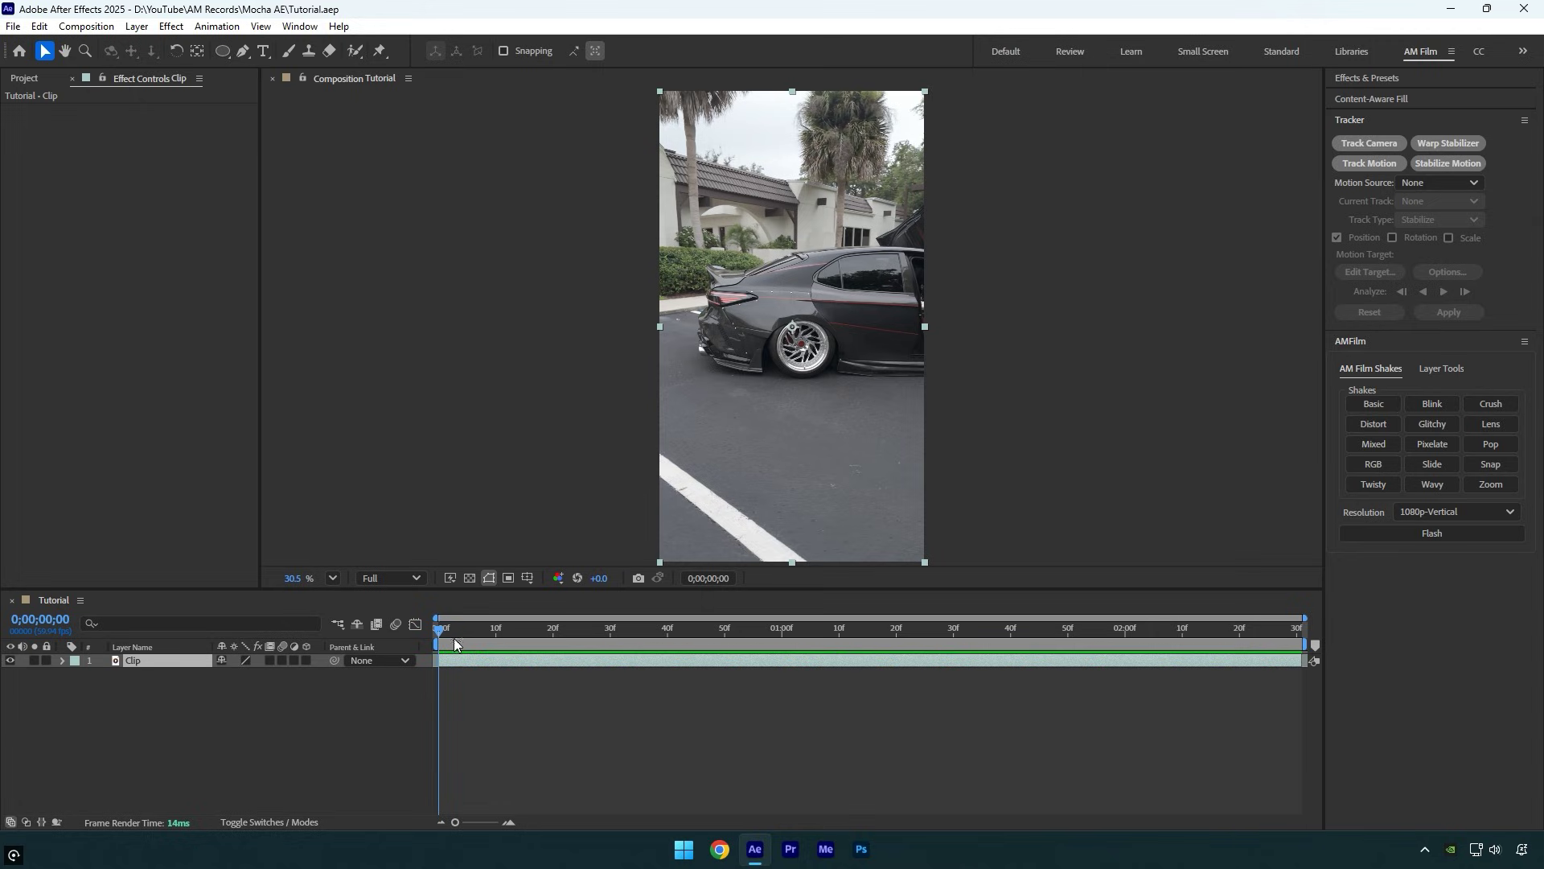
- Draw an ellipse mask around the rear wheel and set Mask 1 mode to None
mouse_move(442, 629)
mouse_down()
mouse_move(1295, 629)
mouse_move(417, 625)
mouse_up()
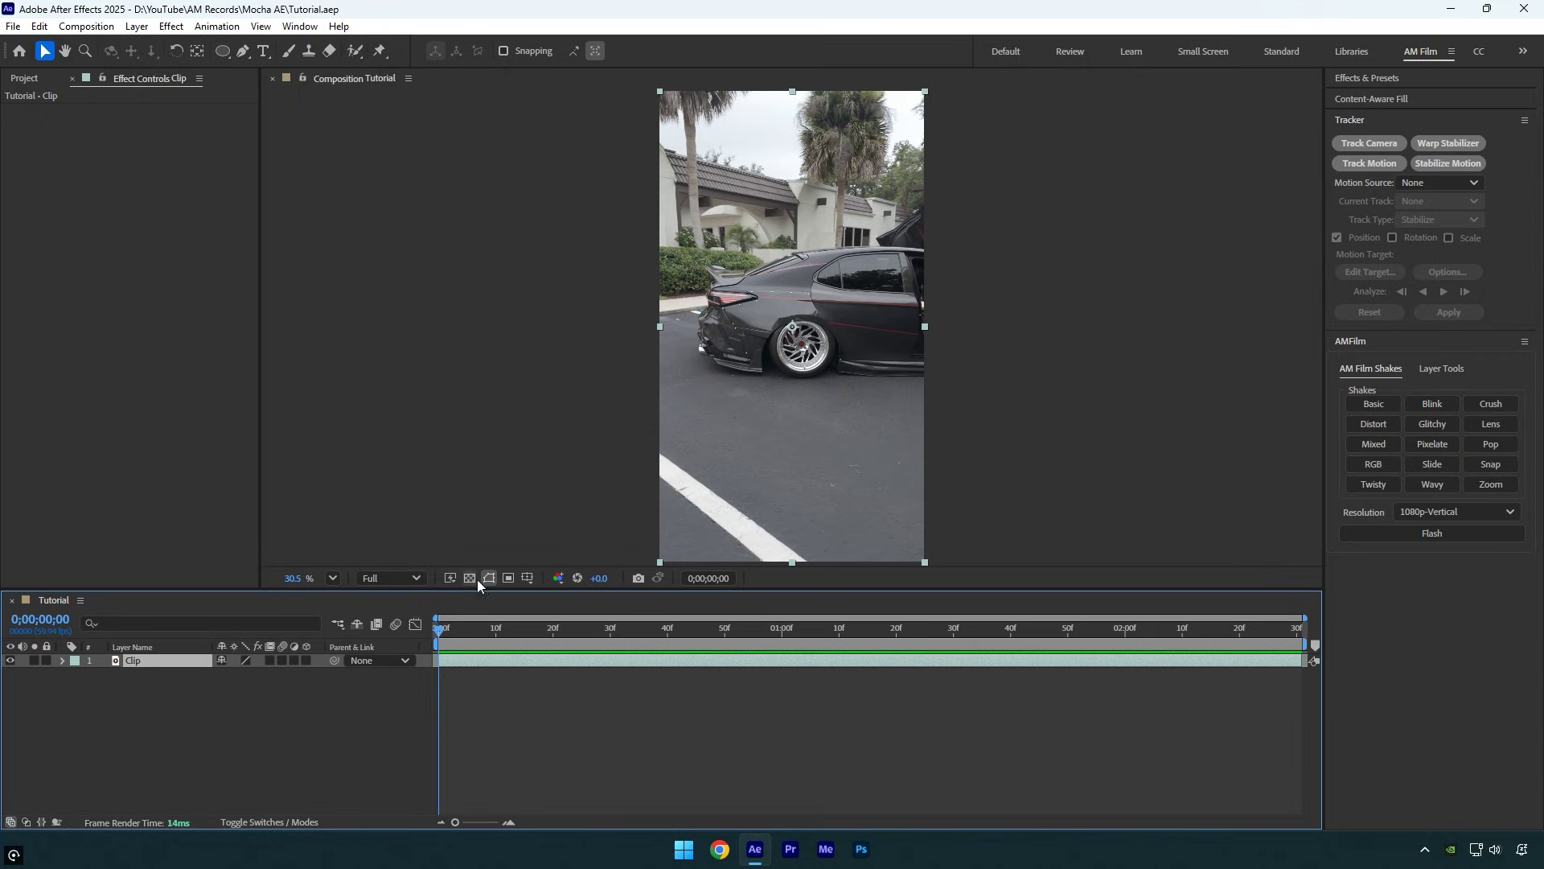
click(225, 54)
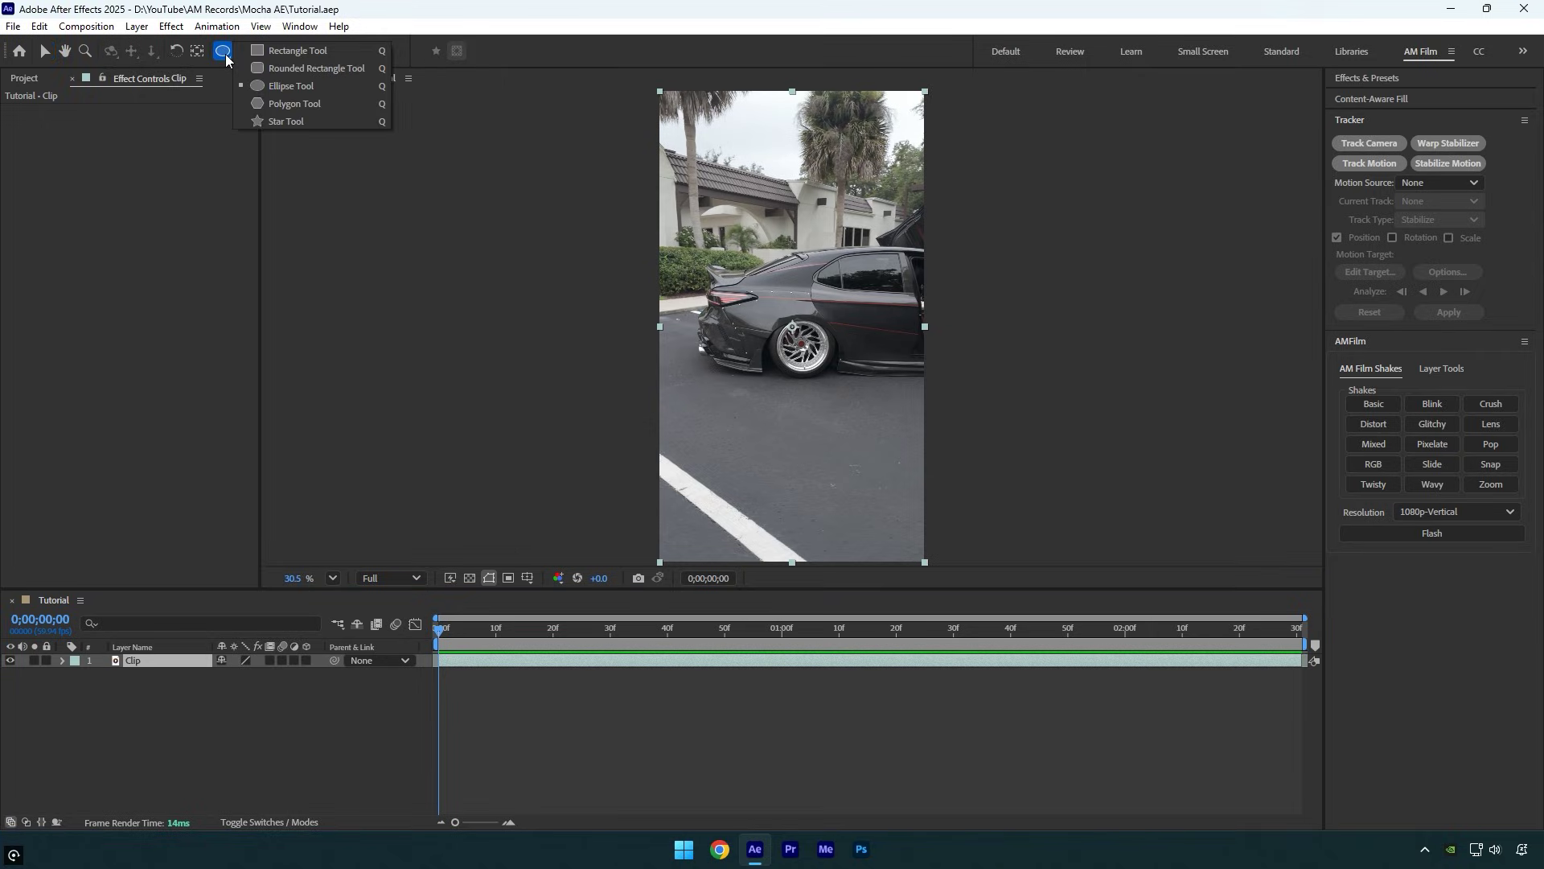
click(290, 86)
scroll(829, 343, up, 3)
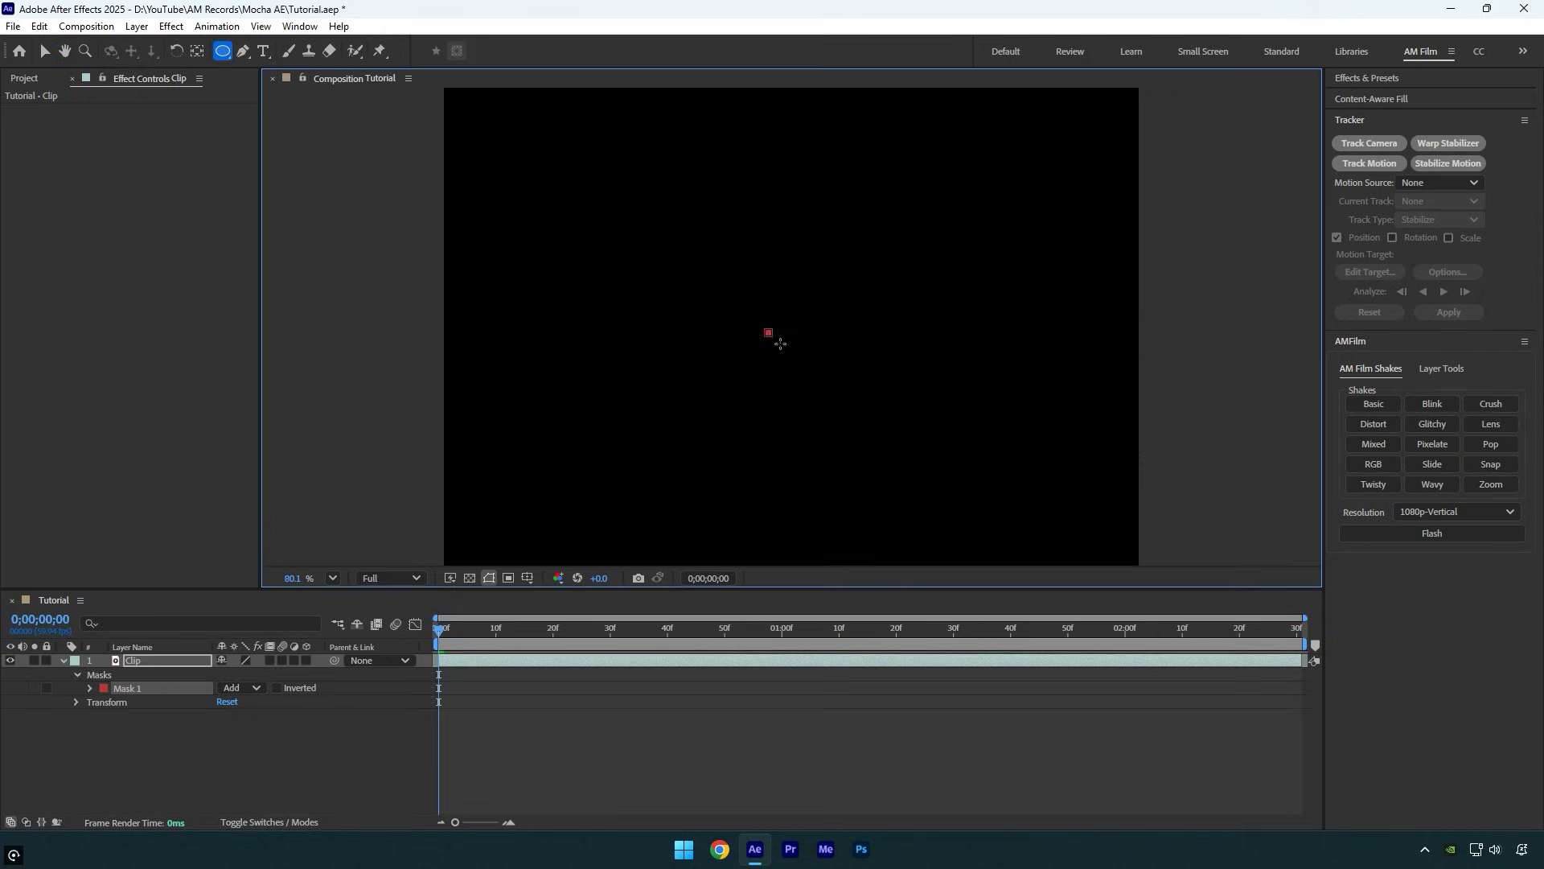
drag(773, 336, 896, 432)
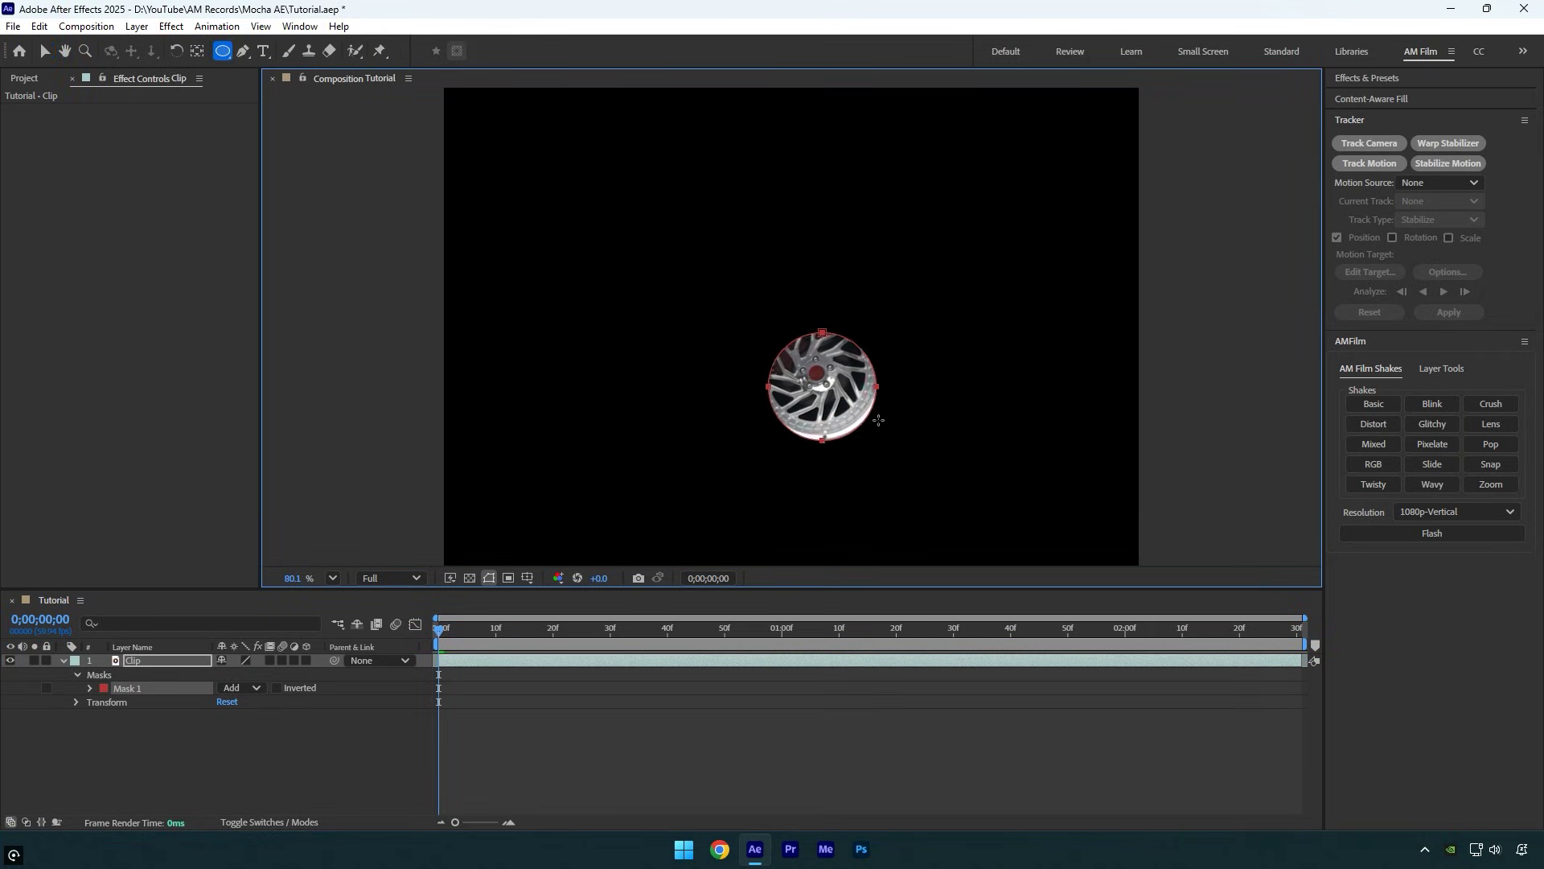
click(241, 687)
scroll(879, 477, up, 3)
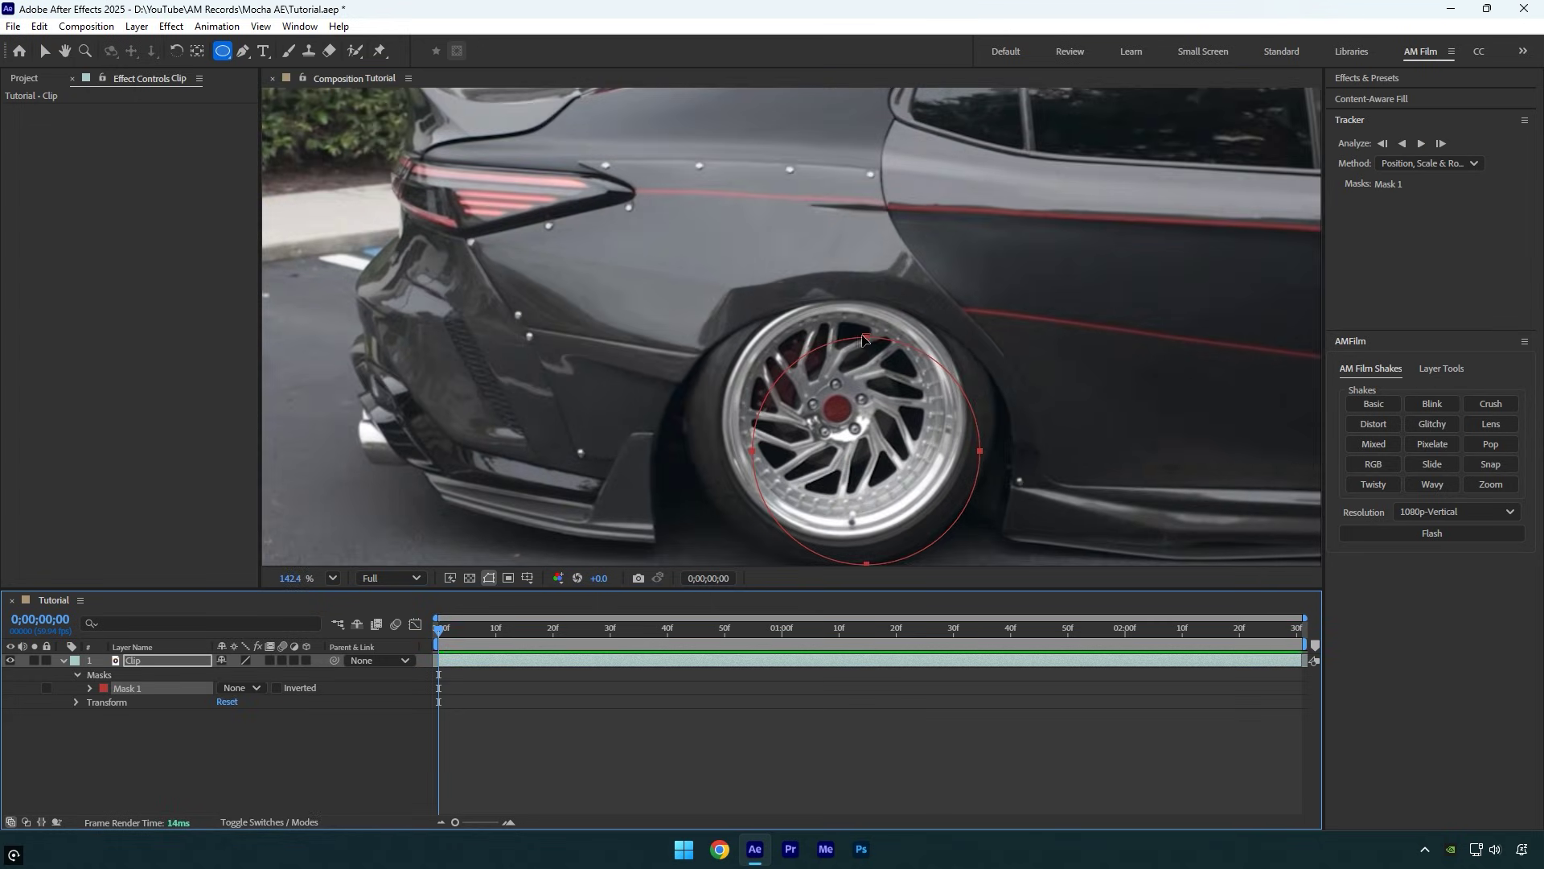
- Adjust the ellipse mask's points with the Selection tool so it hugs the rim
key(v)
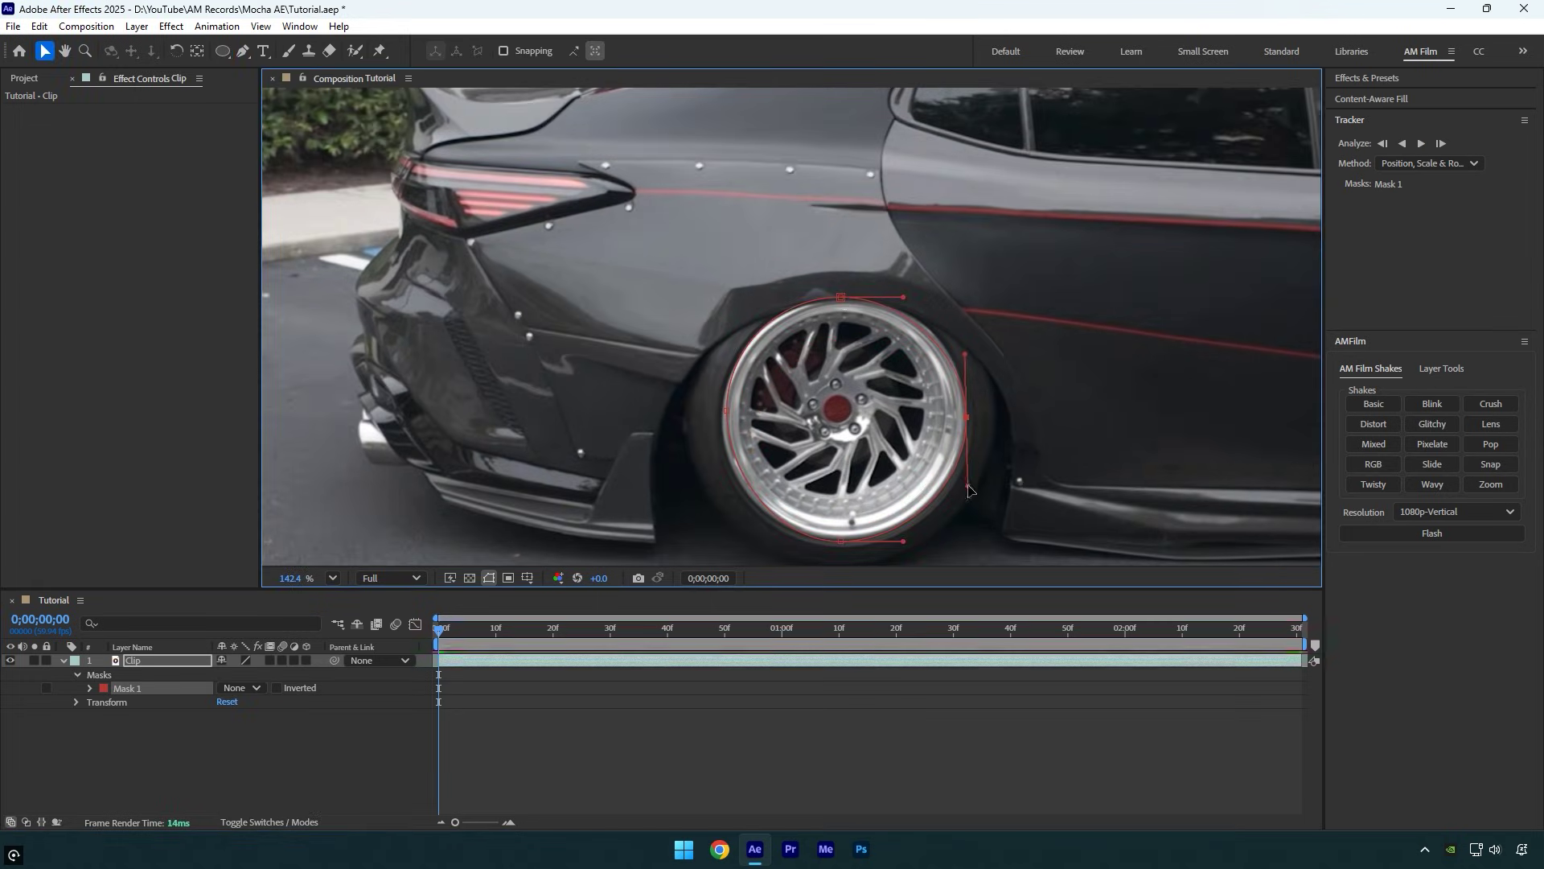
click(723, 423)
click(885, 498)
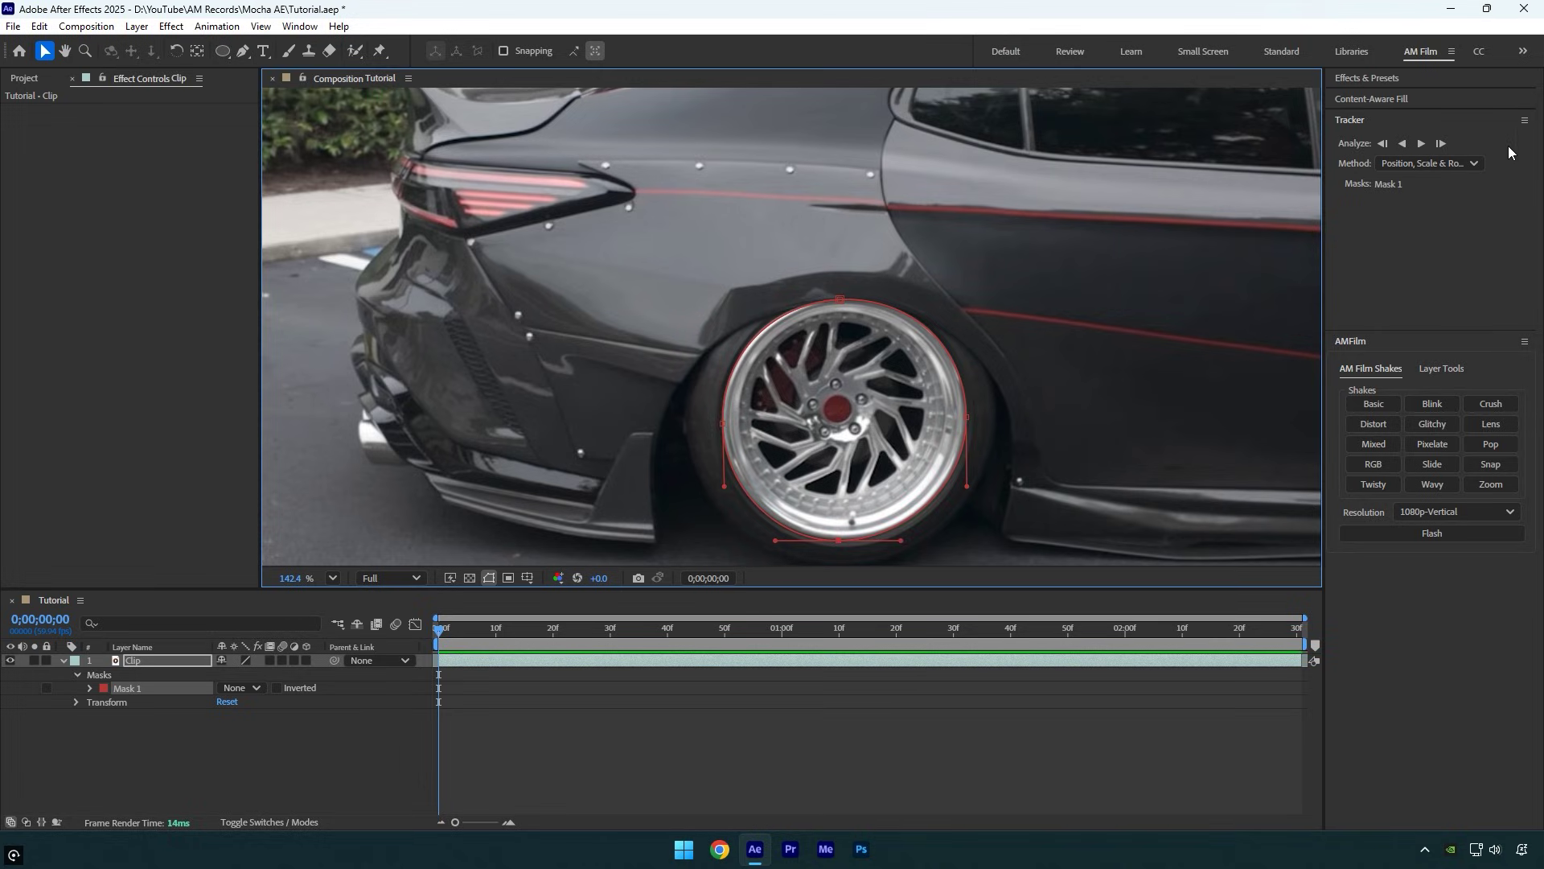
- Track Mask 1 forward with Position, Scale & Rotation and check an earlier frame
click(1427, 164)
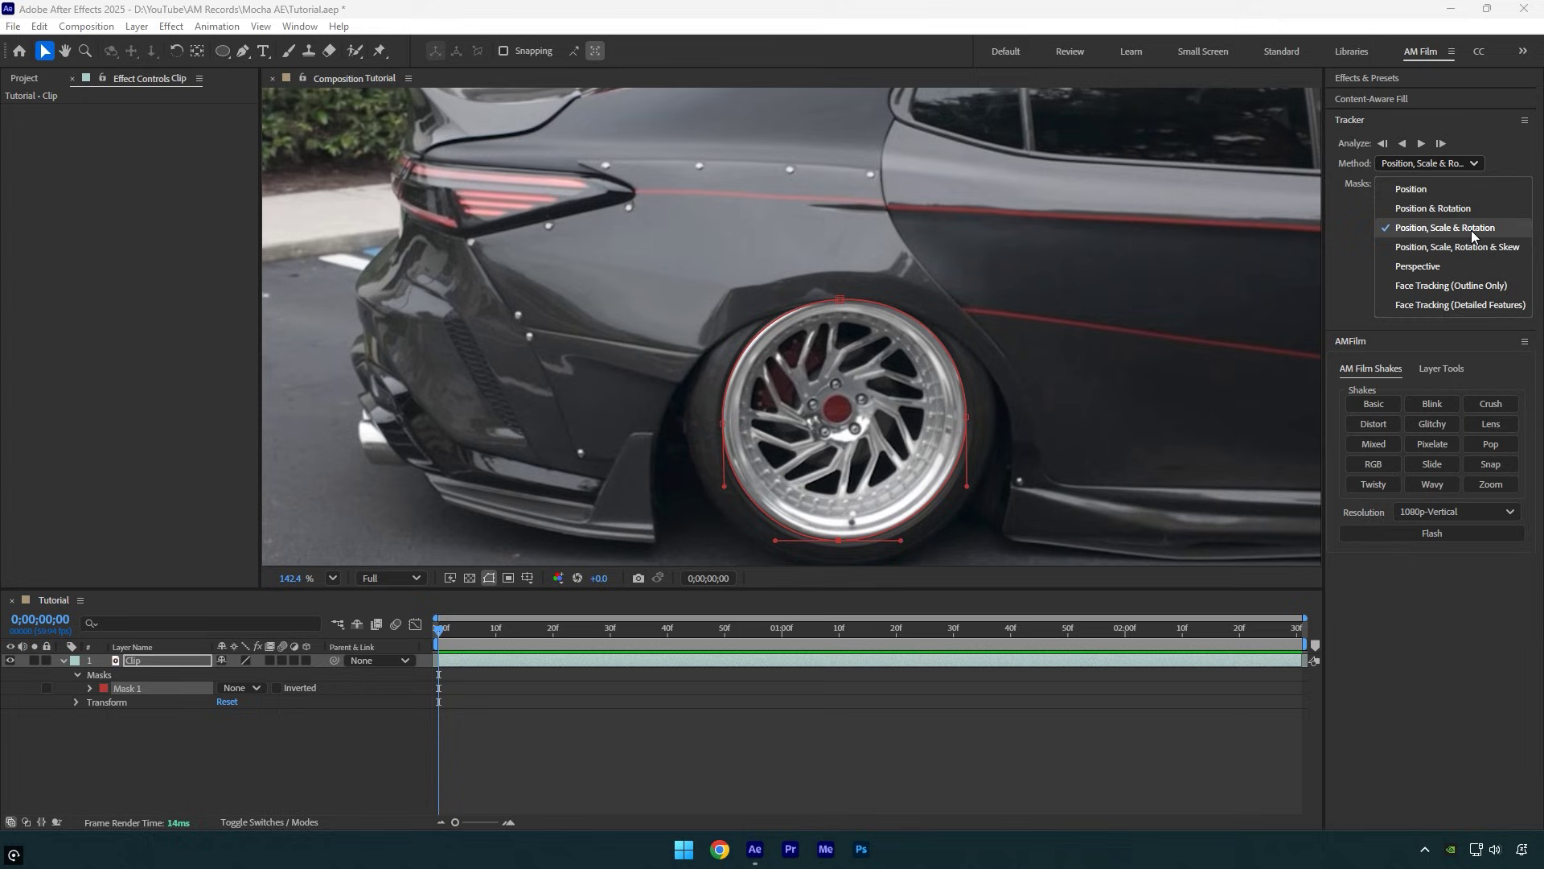
click(1486, 230)
click(1425, 144)
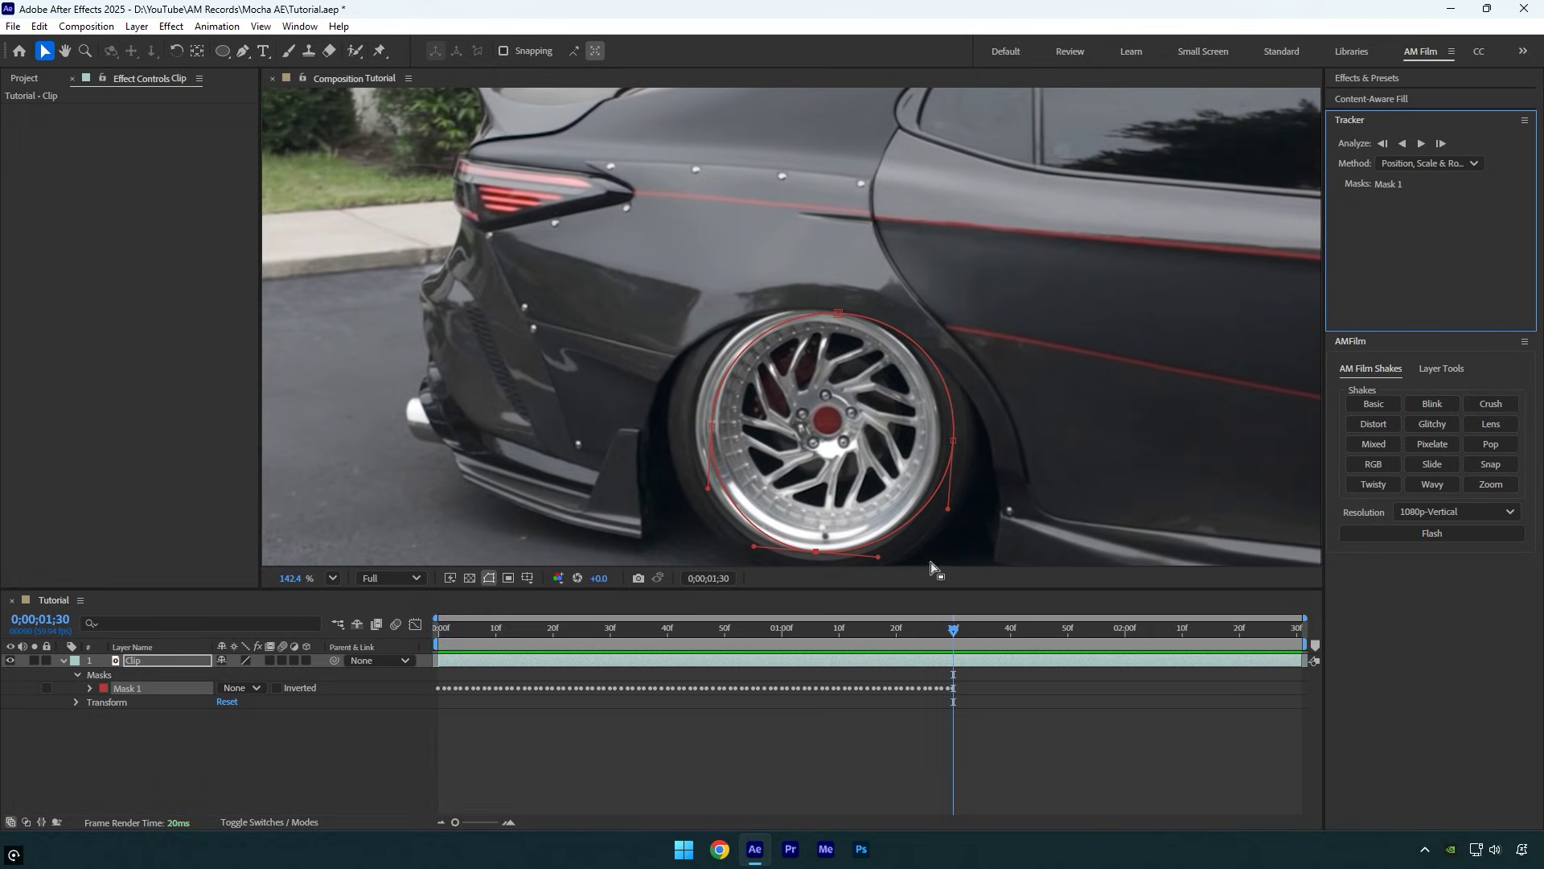
mouse_move(952, 629)
mouse_down()
mouse_move(626, 628)
mouse_move(620, 644)
mouse_up()
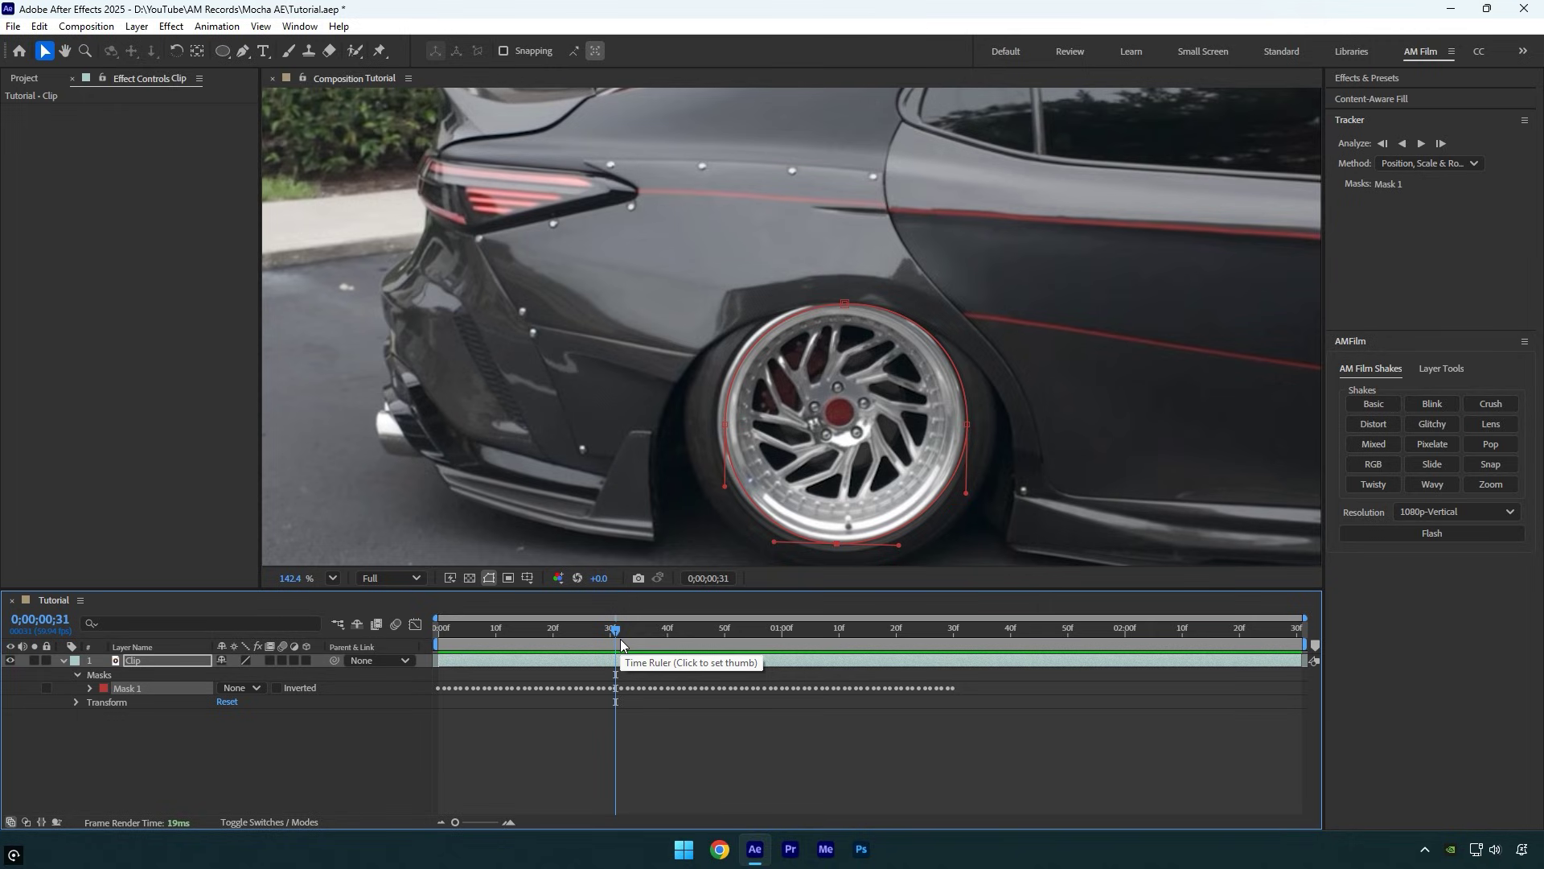
- Delete the tracked Mask 1 and launch Mocha AE on the clip
click(139, 690)
key(Delete)
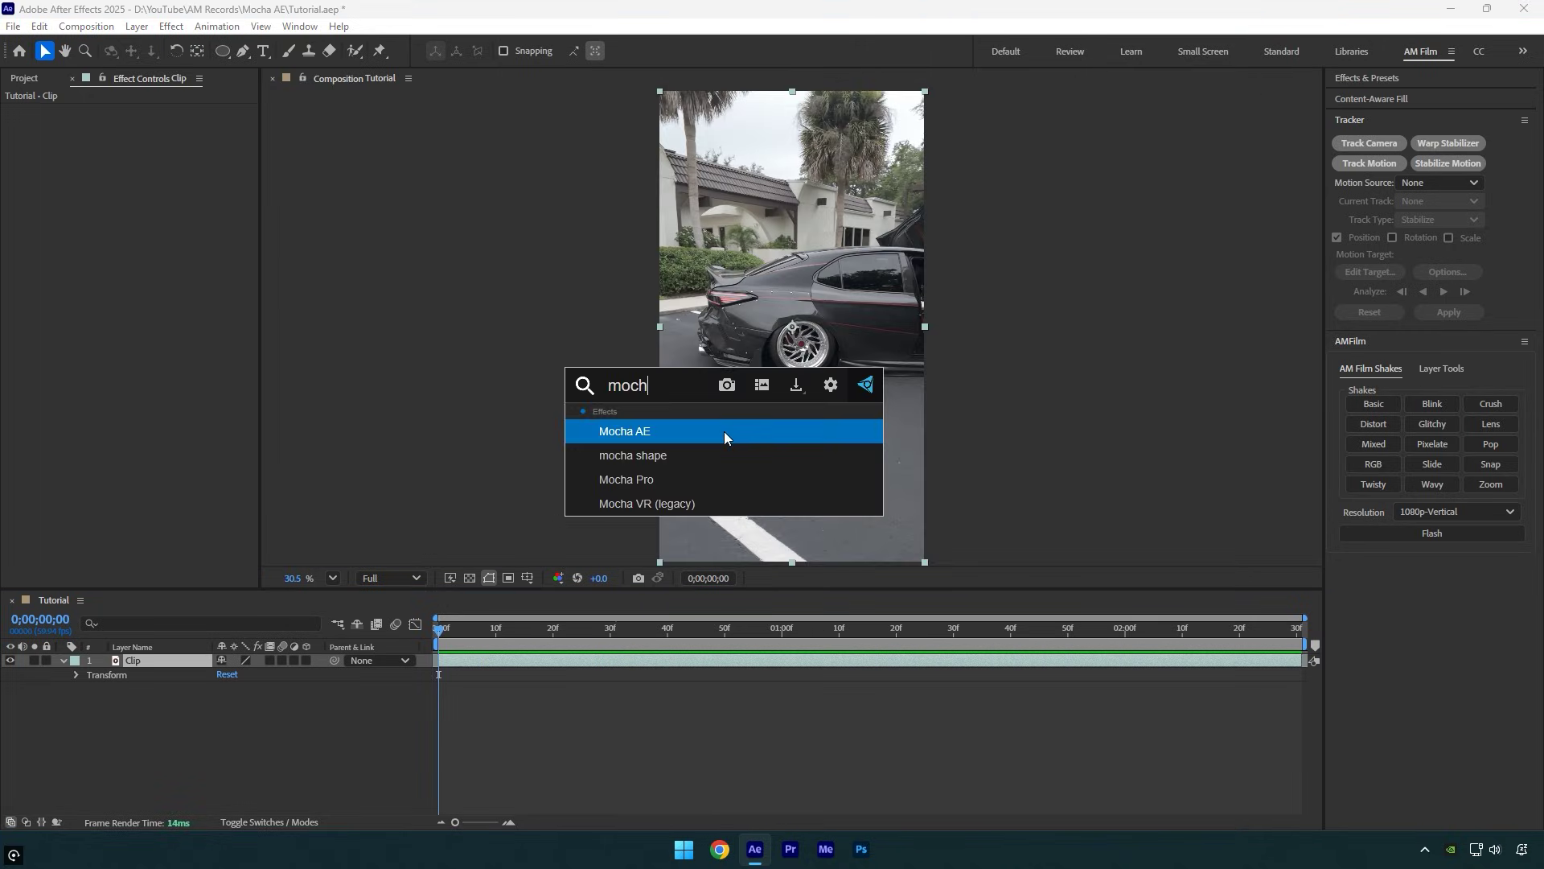
click(87, 149)
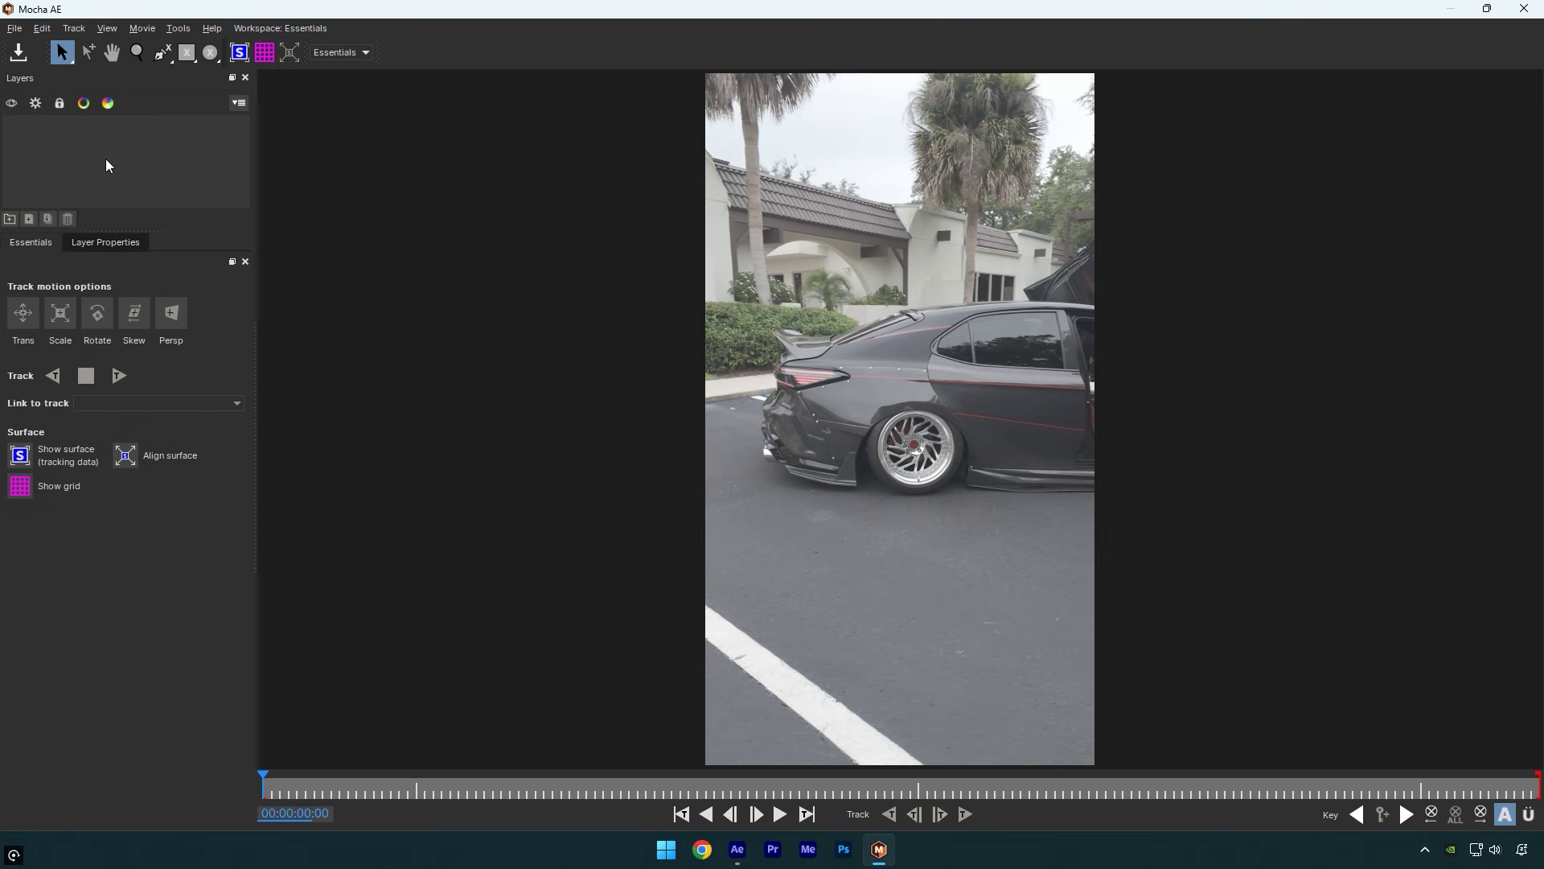
- Draw ellipse Layer 1 around the wheel rim and track it forward
click(213, 54)
scroll(923, 501, up, 5)
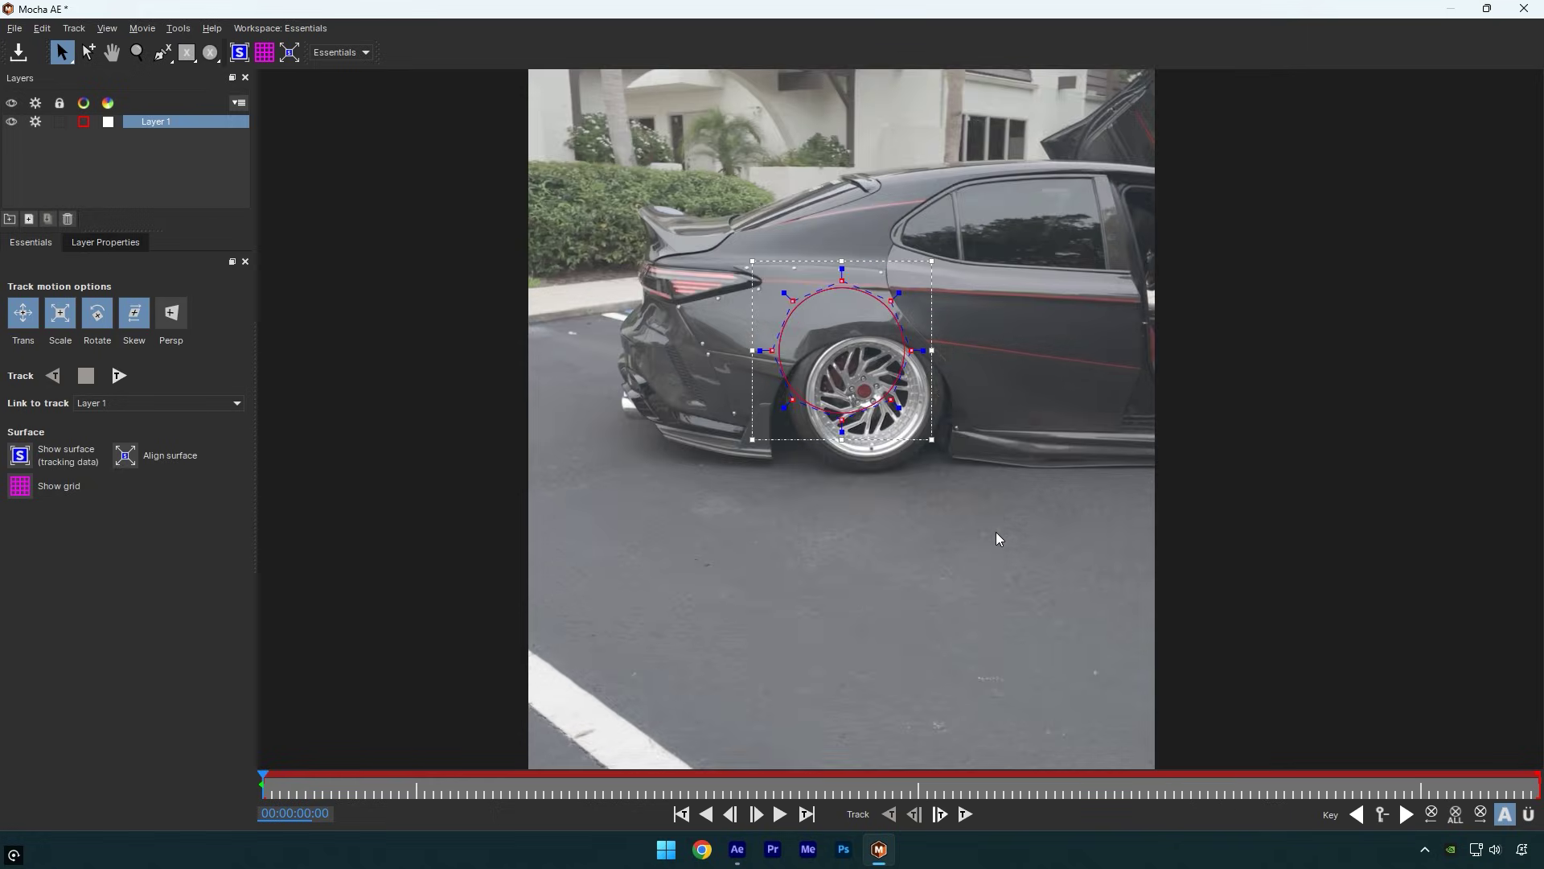
scroll(772, 458, up, 5)
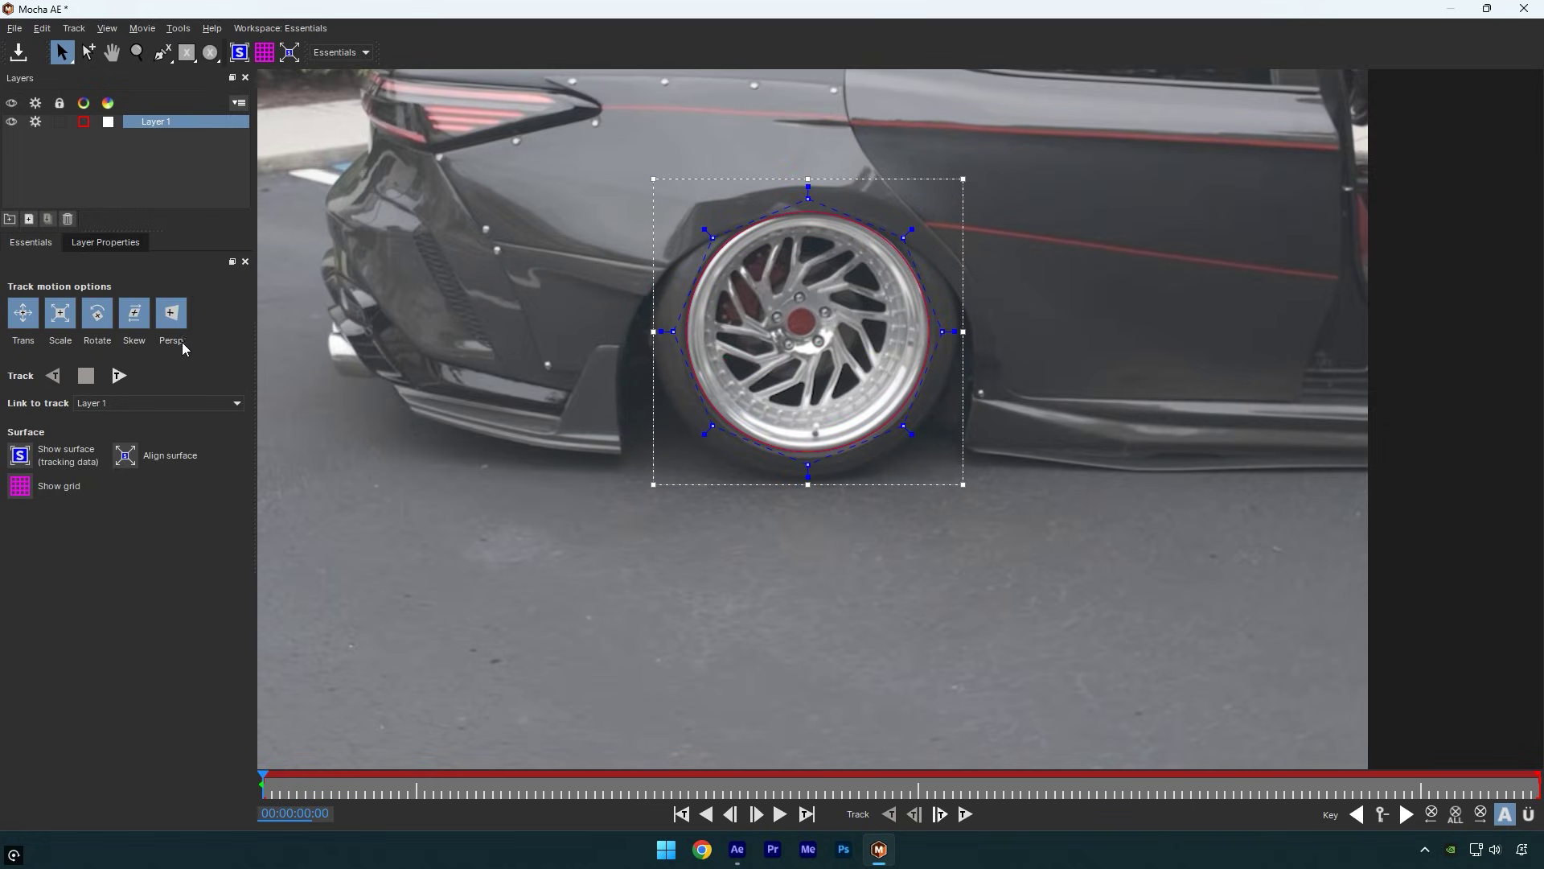
click(119, 375)
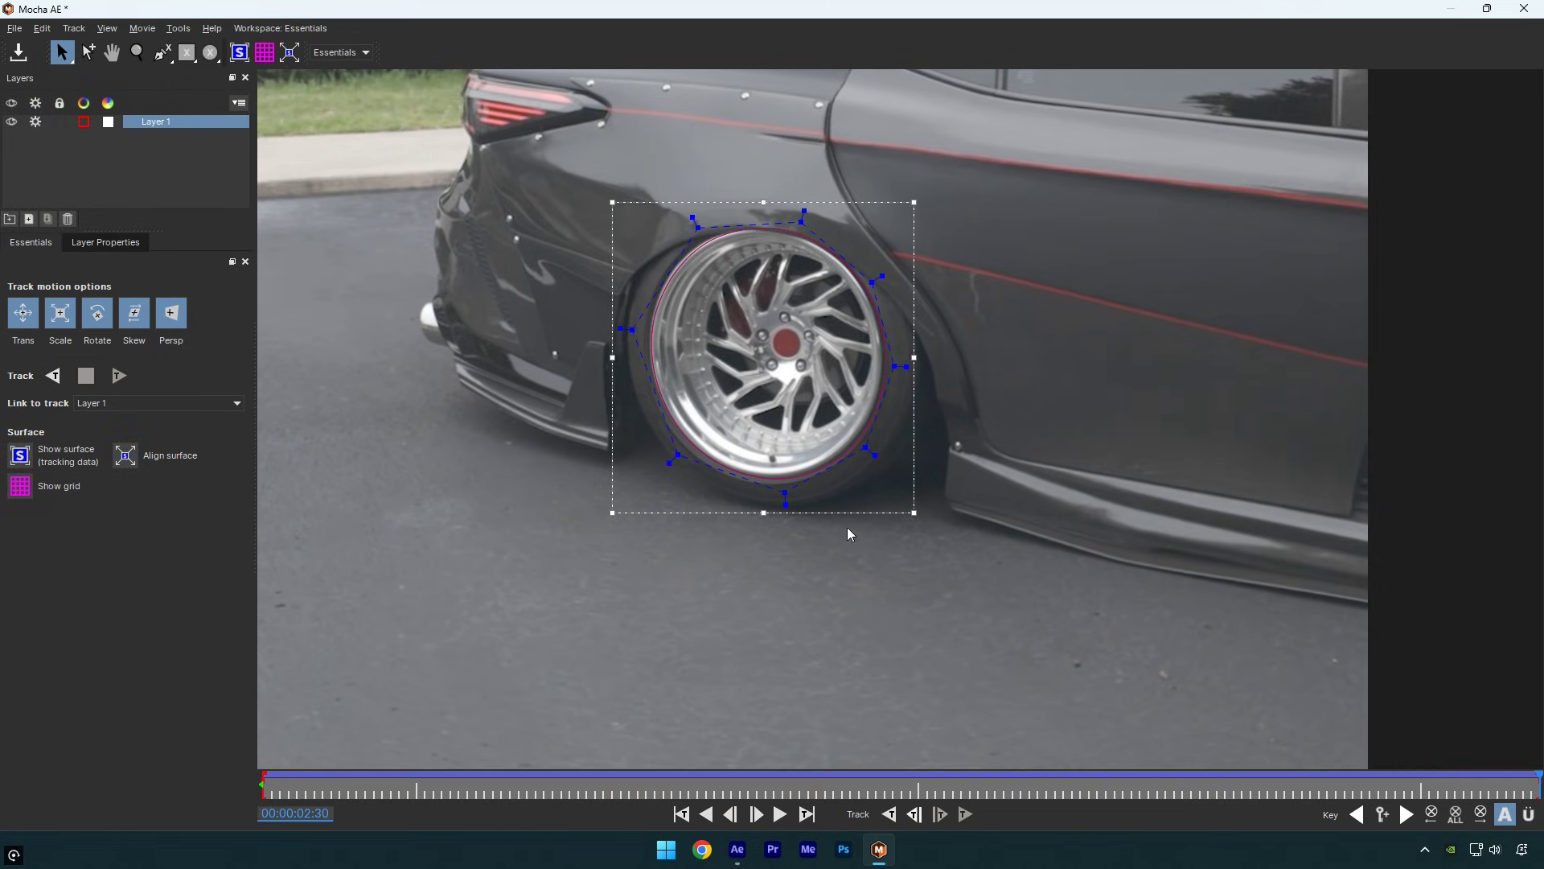
scroll(847, 527, up, 3)
scroll(631, 240, up, 1)
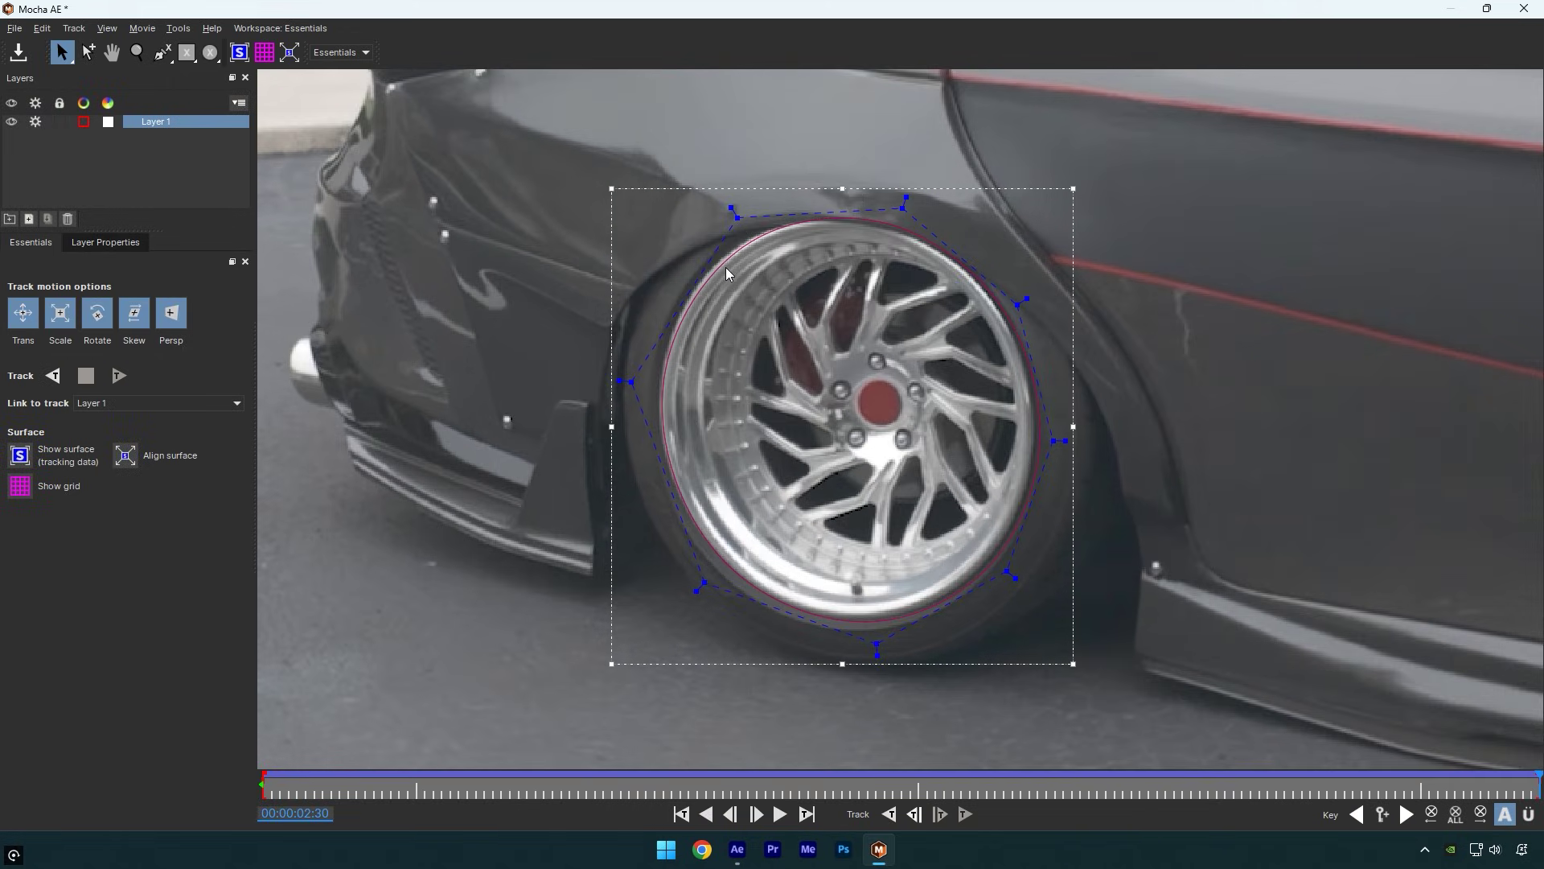
- Resize the wheel shape's bounding box to fit the rim, verify an earlier frame, and close Mocha
drag(613, 189, 608, 185)
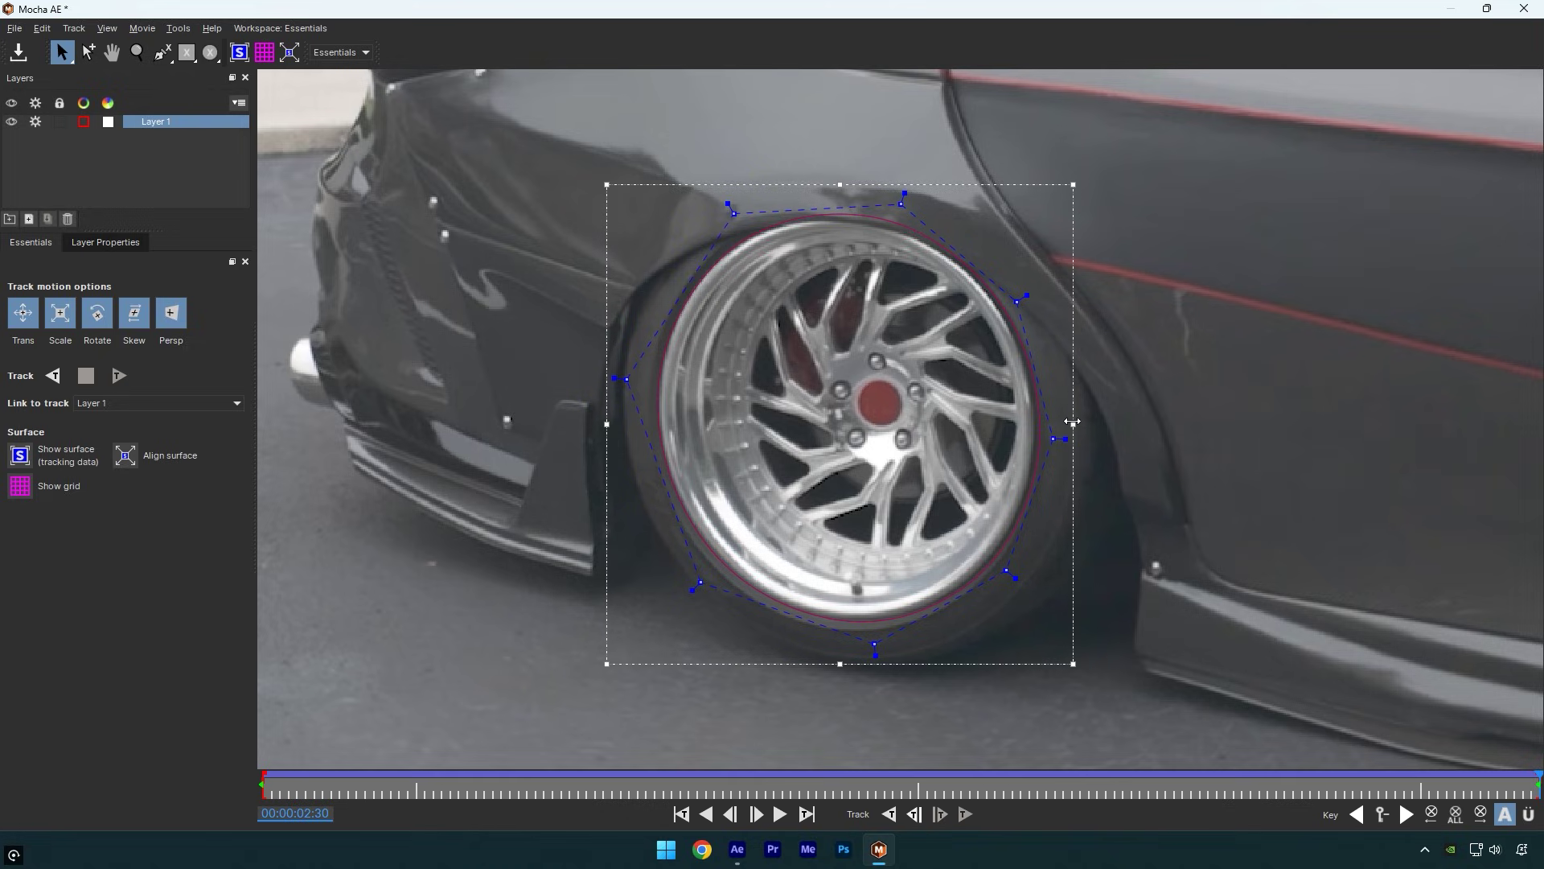
drag(1072, 423, 1068, 422)
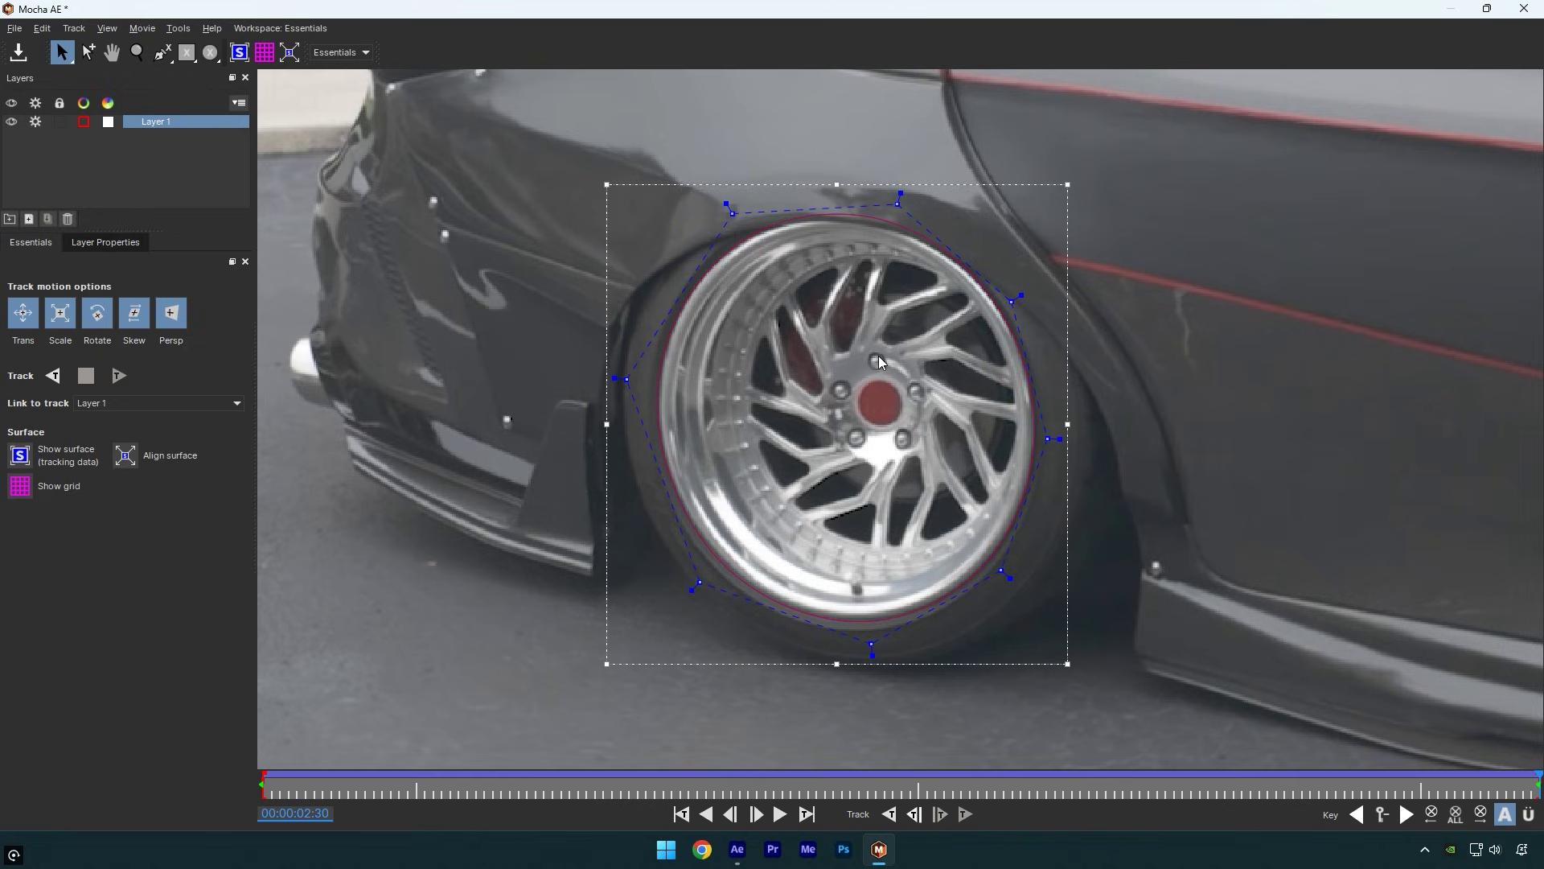
mouse_move(1066, 793)
mouse_down()
mouse_move(758, 784)
mouse_move(1086, 785)
mouse_move(1029, 773)
mouse_up()
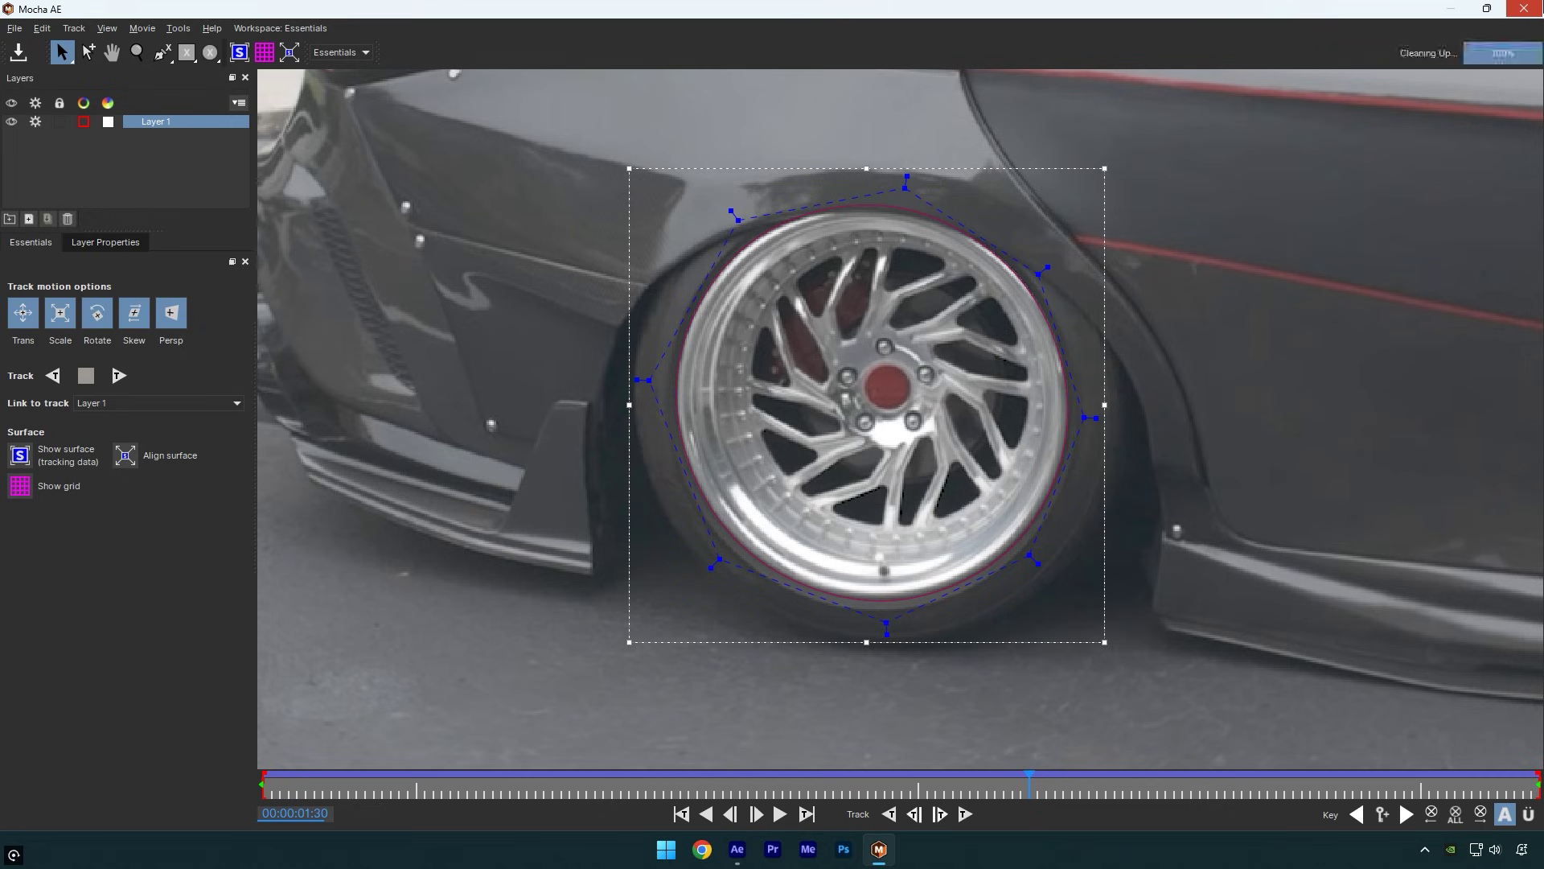
click(1523, 8)
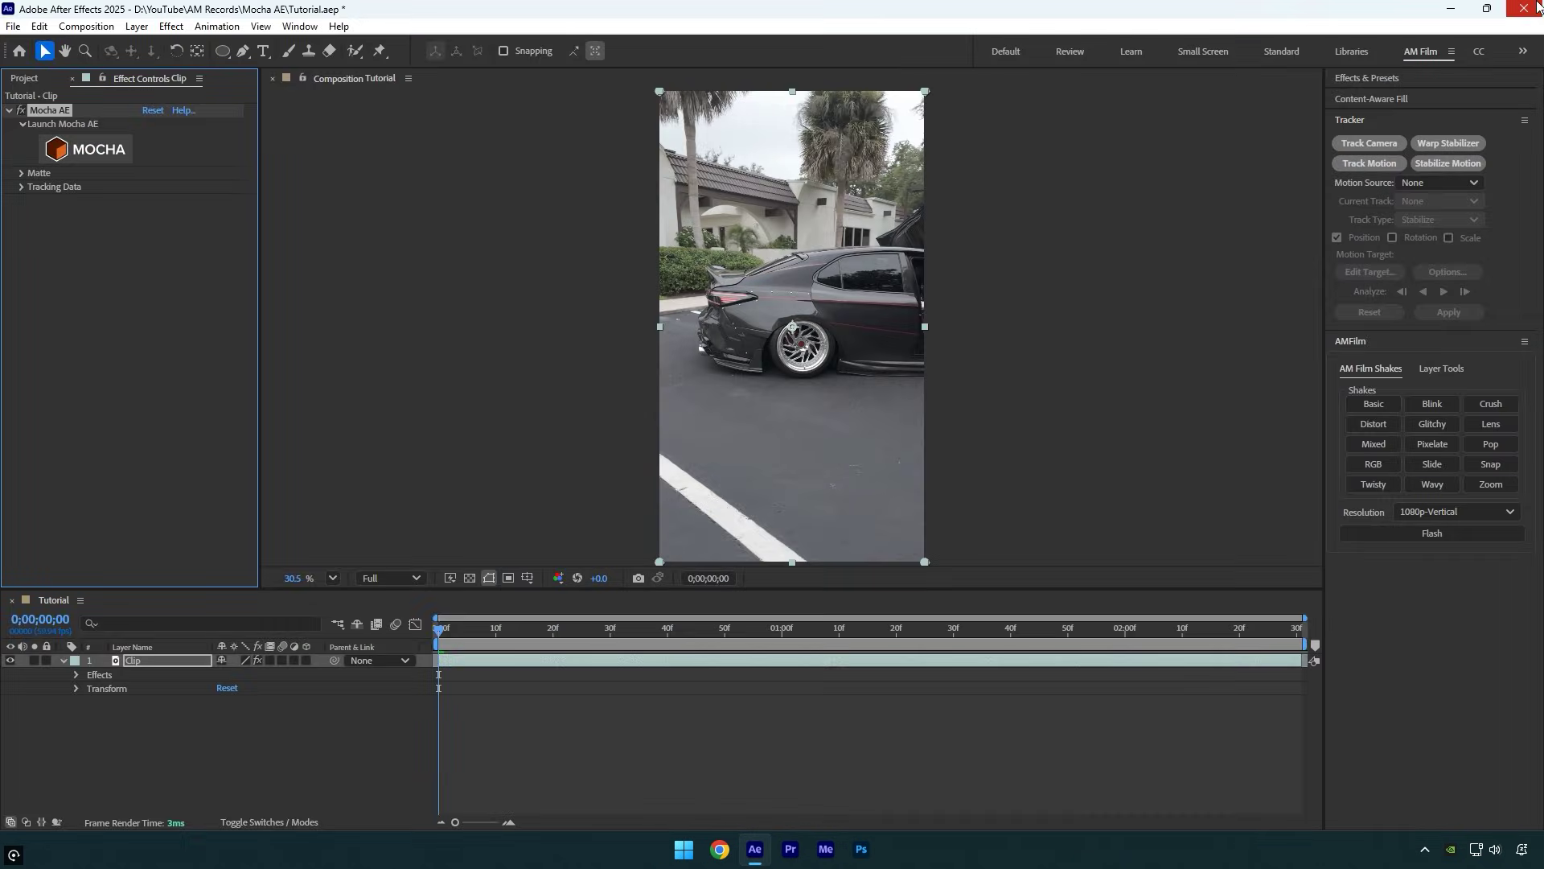
- Create AE masks from the Mocha matte in None mode, then review playback and fit the view
click(21, 173)
click(191, 269)
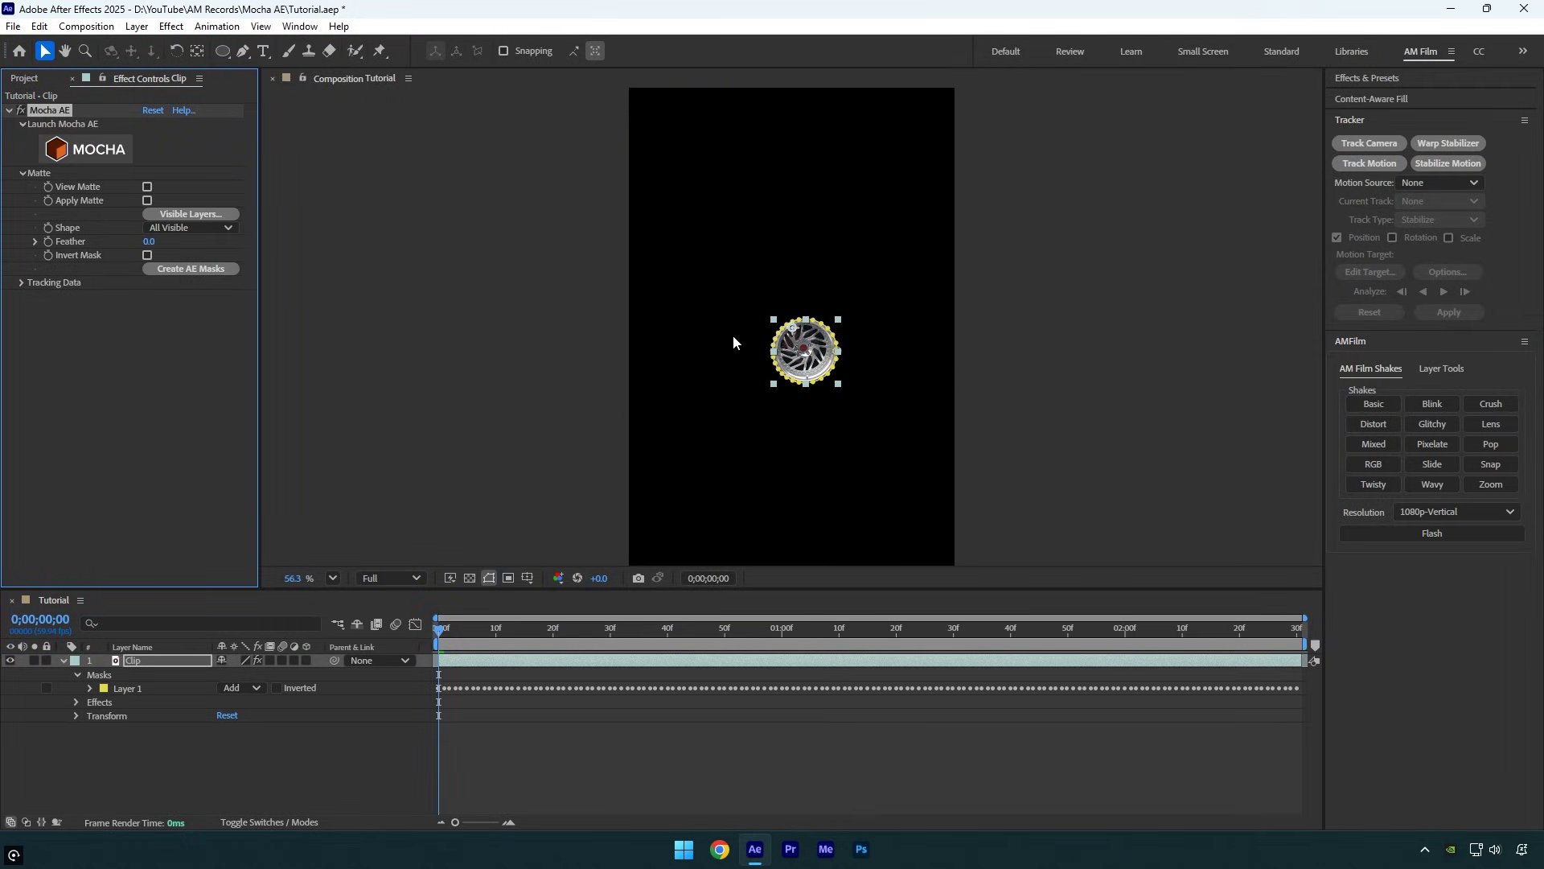
scroll(732, 342, up, 1)
click(242, 688)
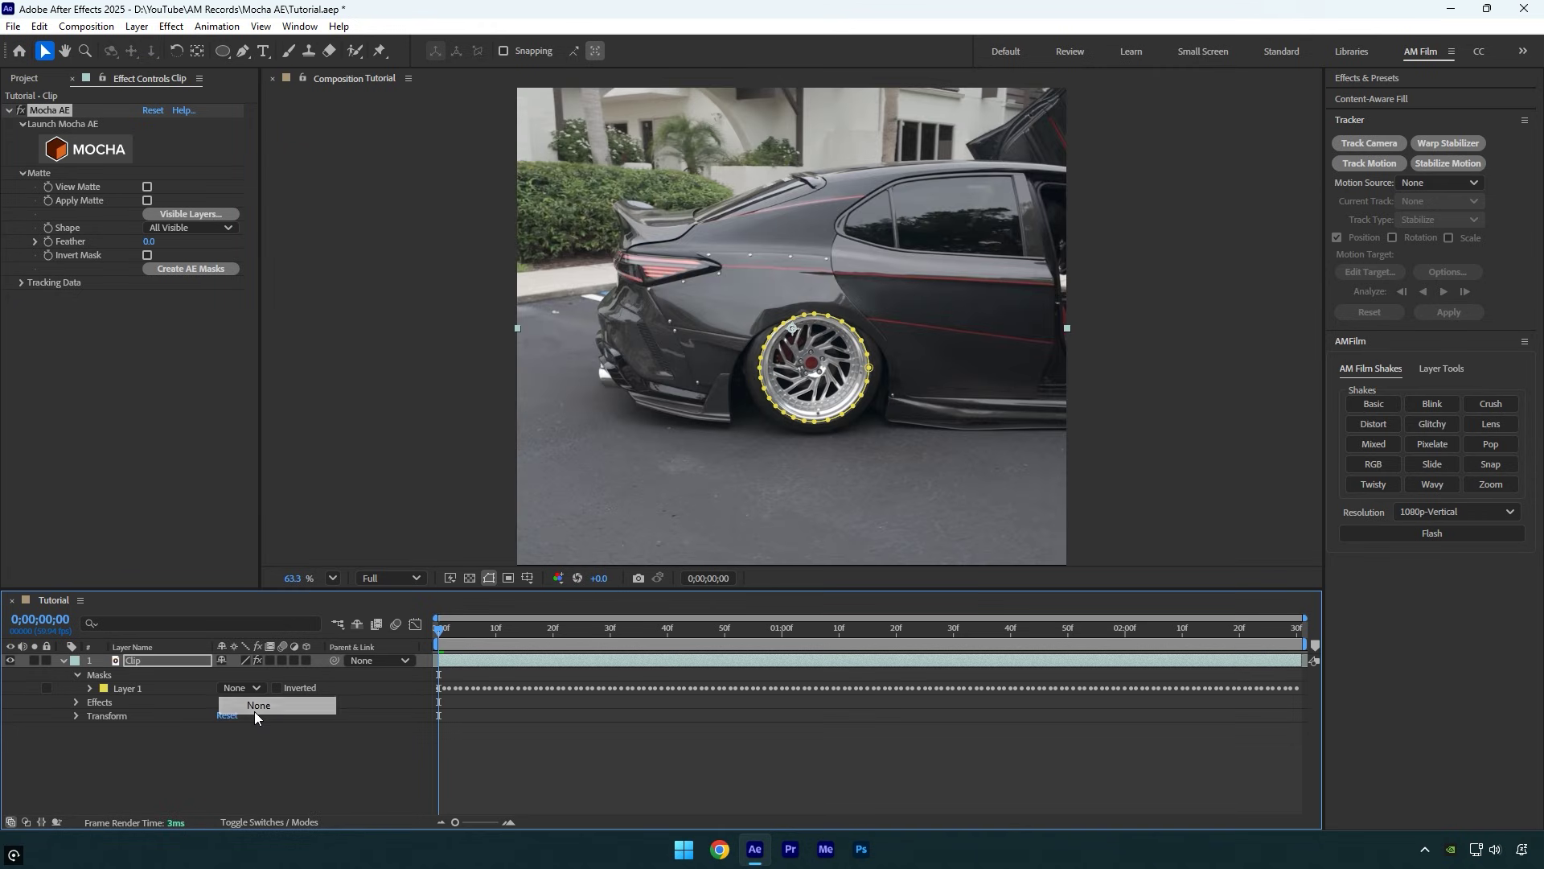
key(space)
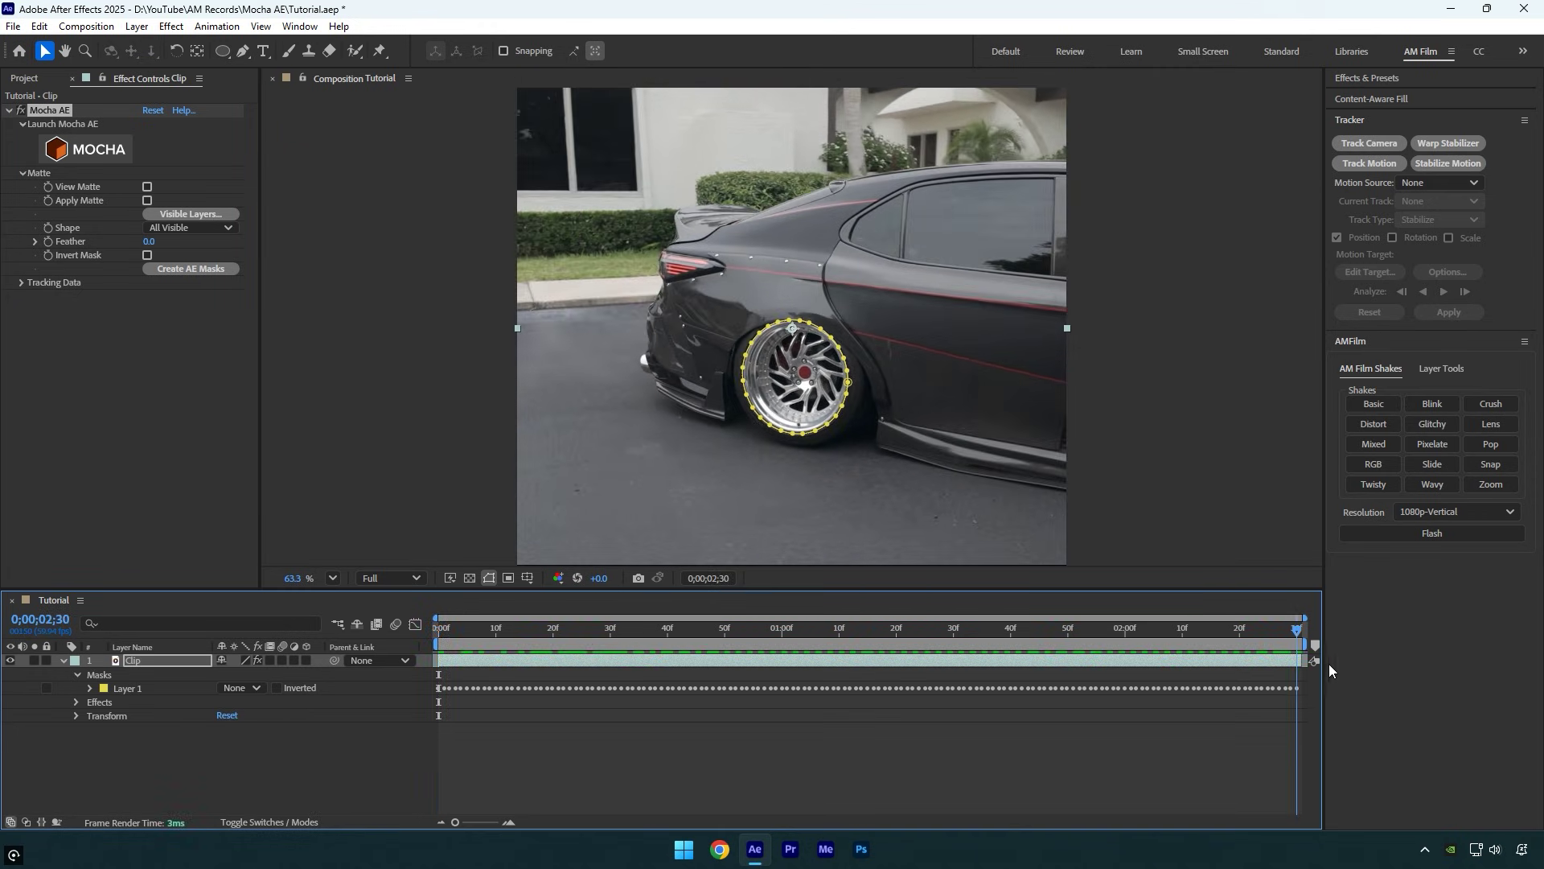
drag(969, 628, 970, 651)
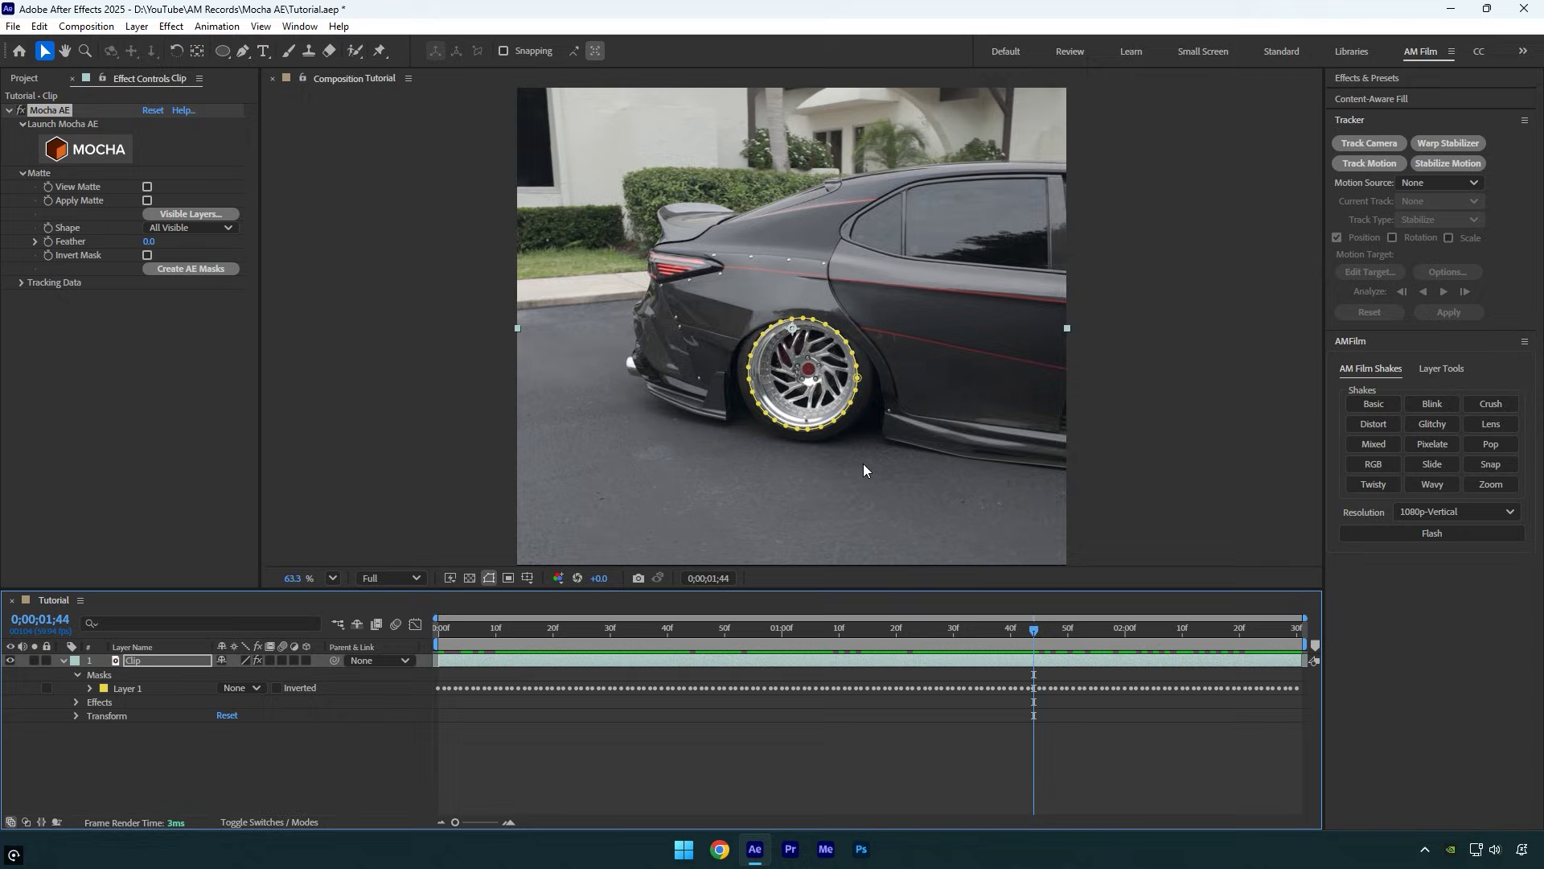
key(shift+slash)
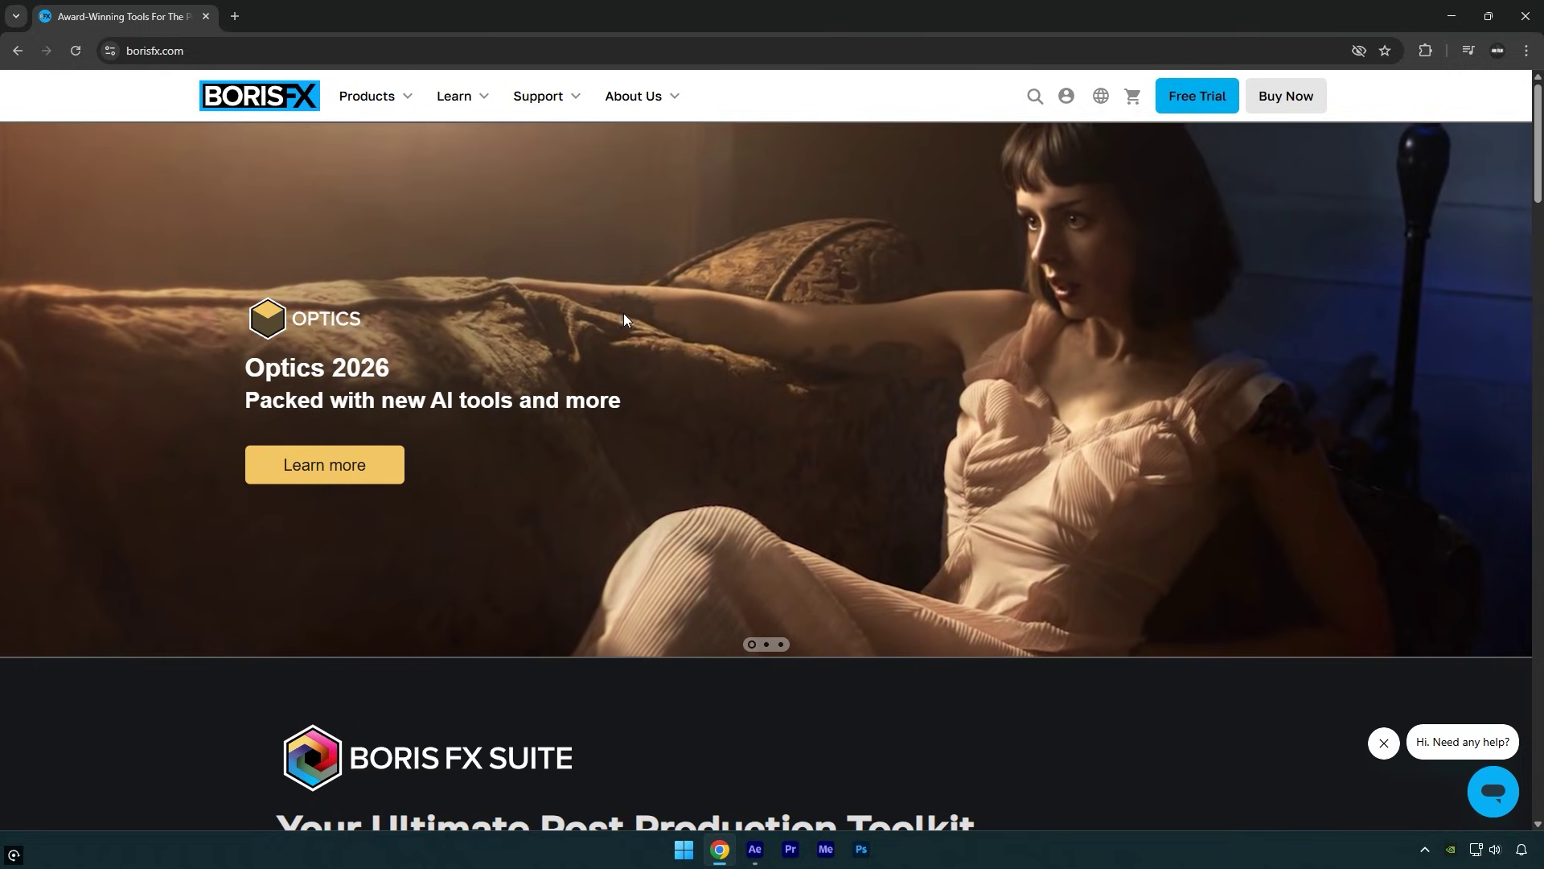
- Filter the Boris FX downloads to Mocha Pro for Adobe AE + PR on Windows
mouse_move(538, 96)
click(595, 160)
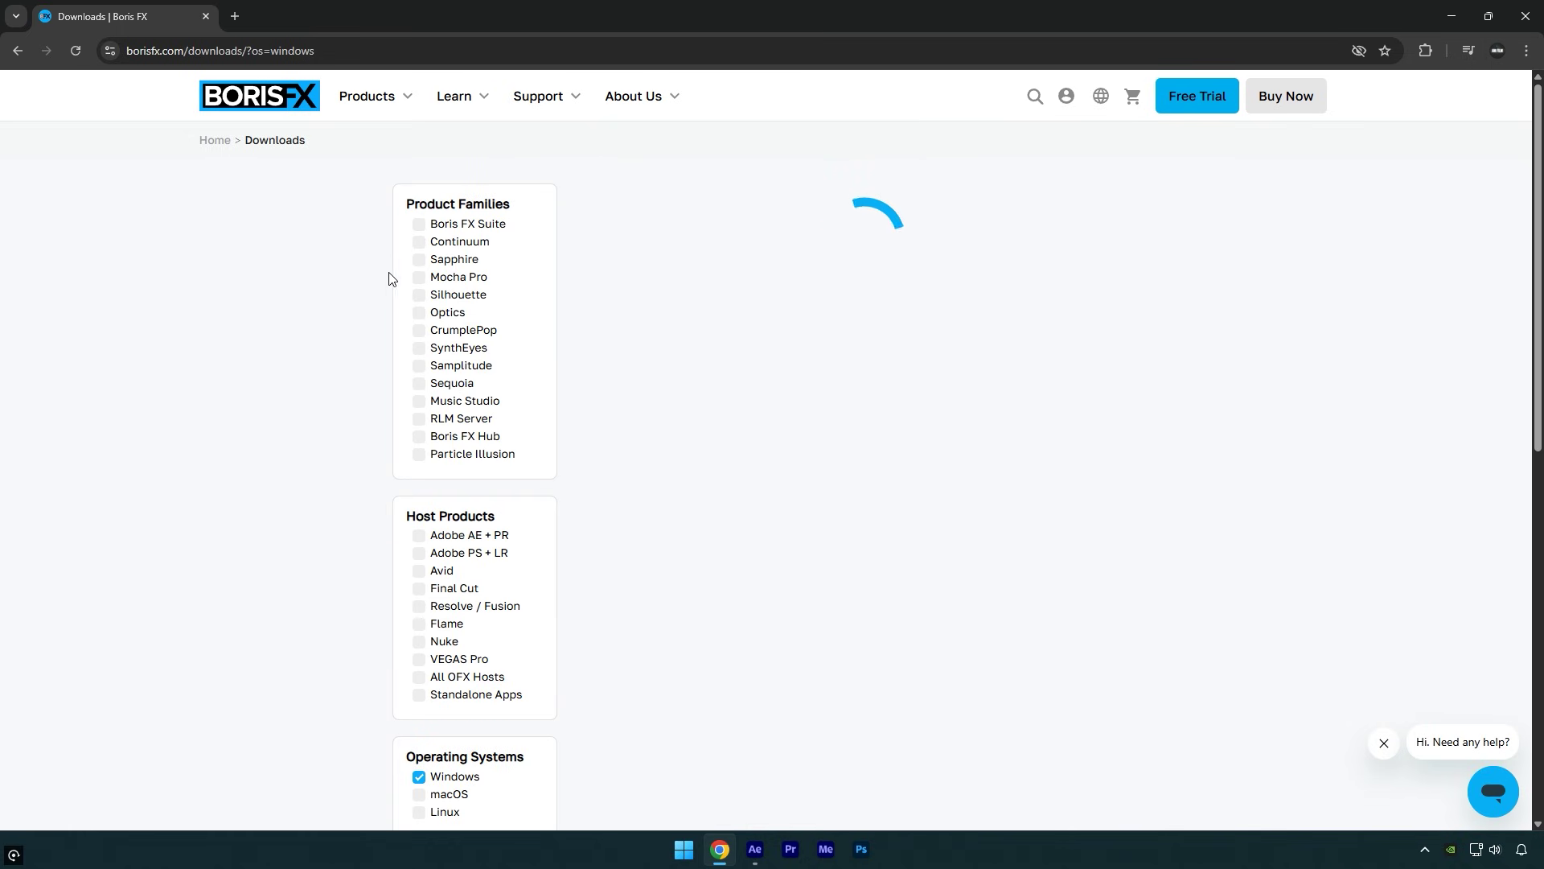
click(419, 276)
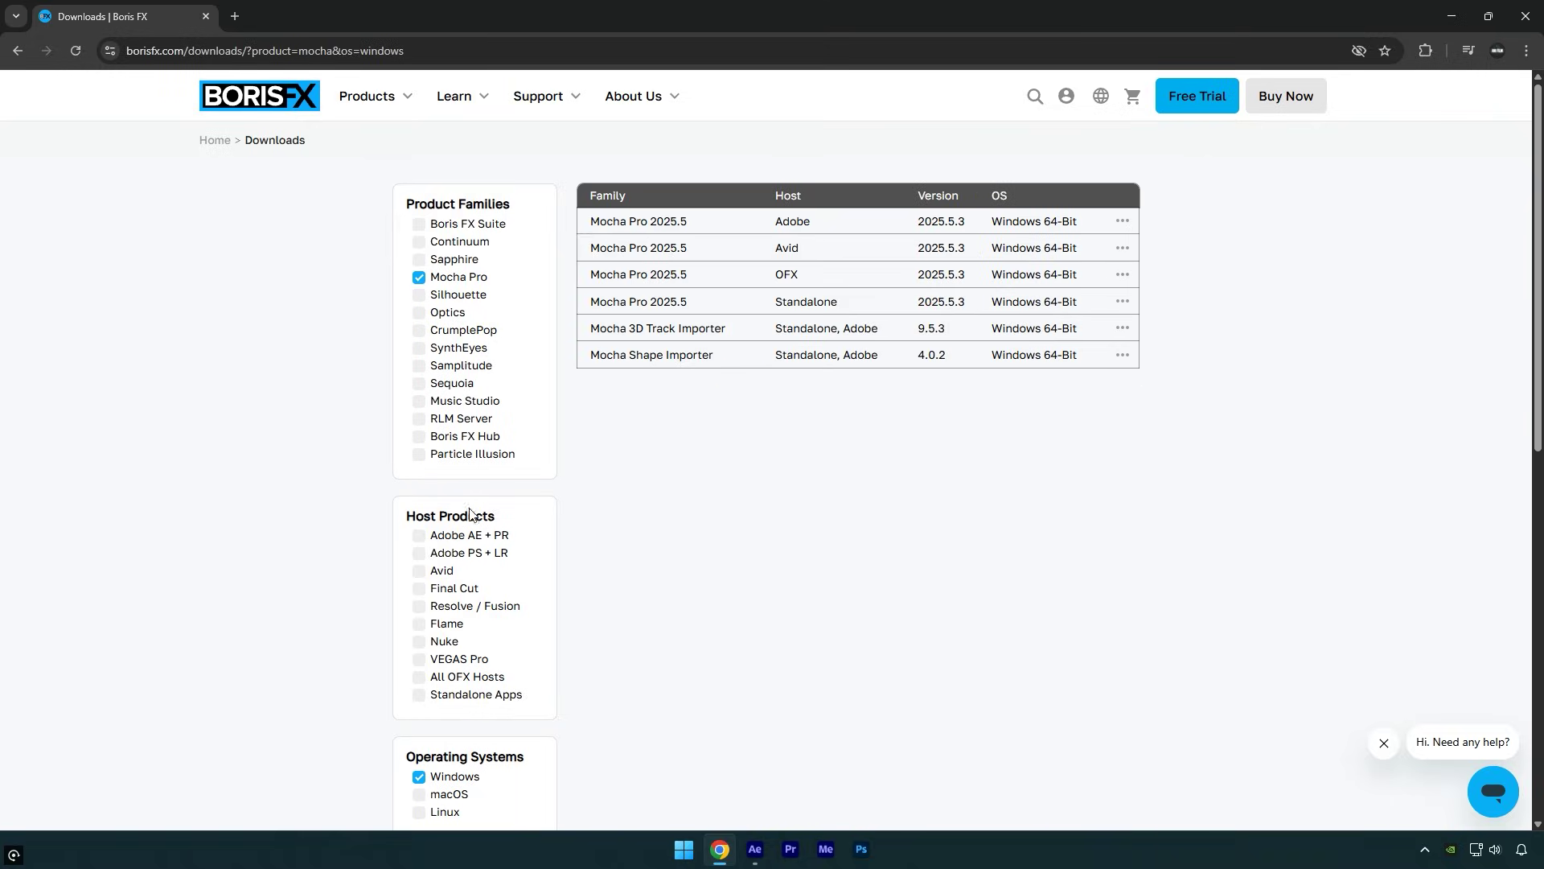
click(418, 534)
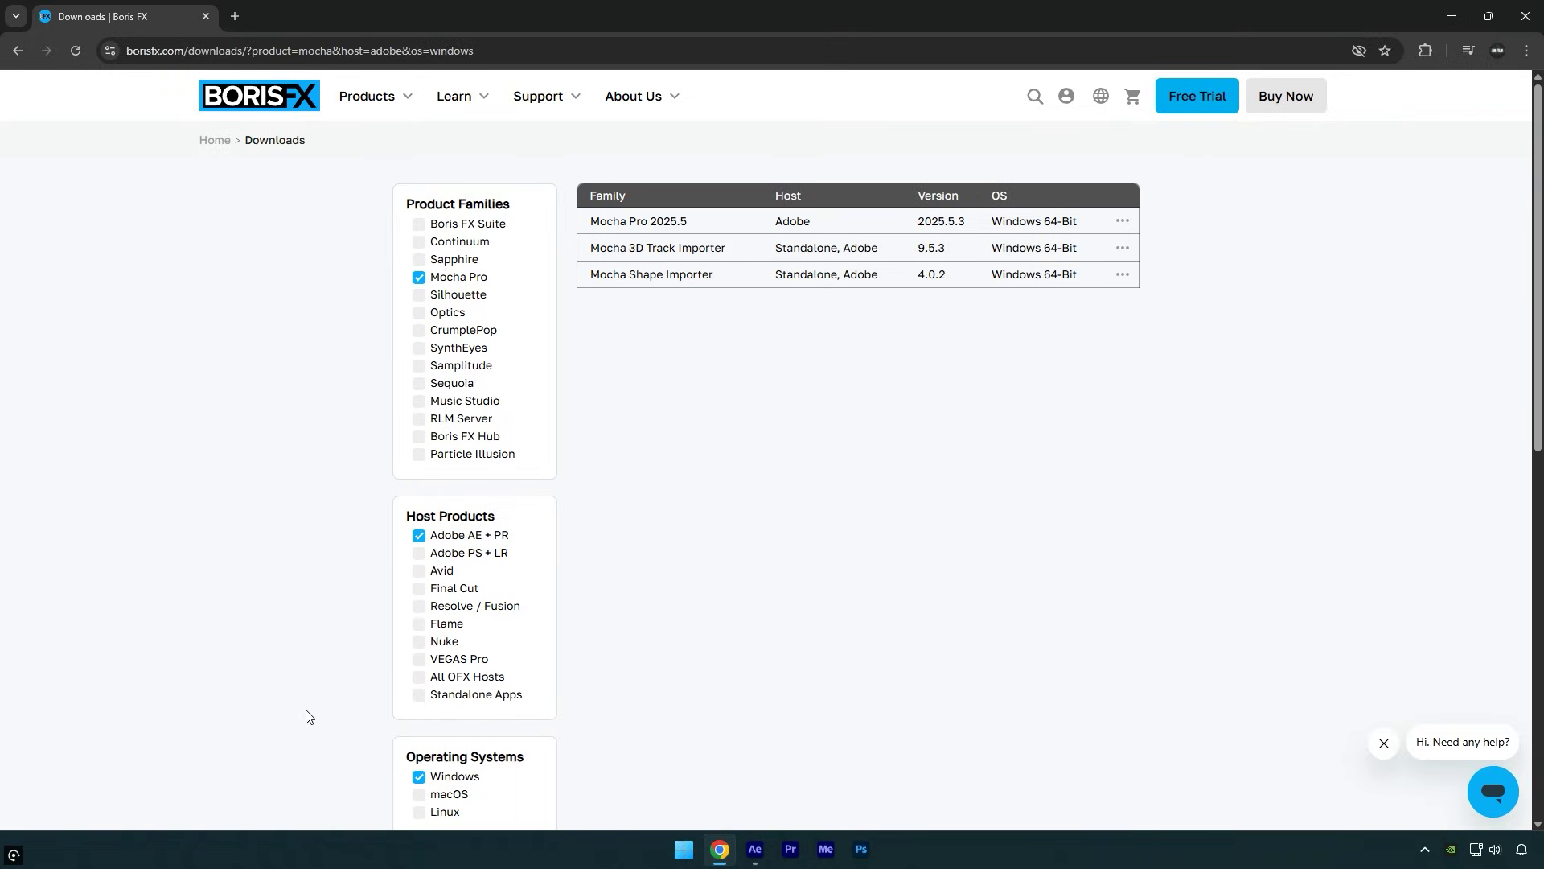
scroll(337, 626, down, 2)
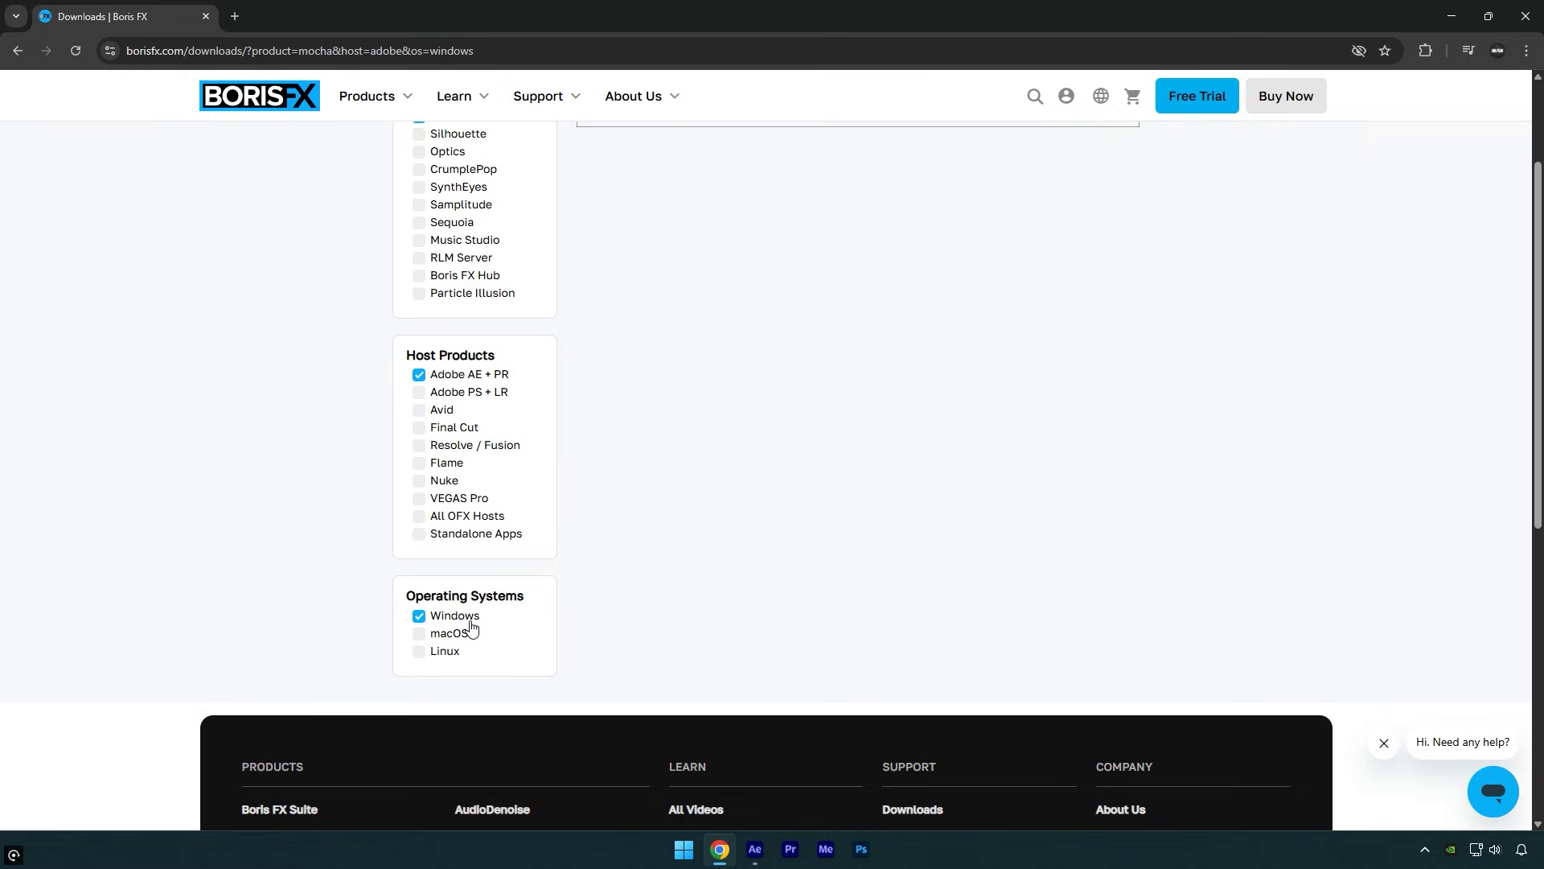
scroll(471, 627, up, 3)
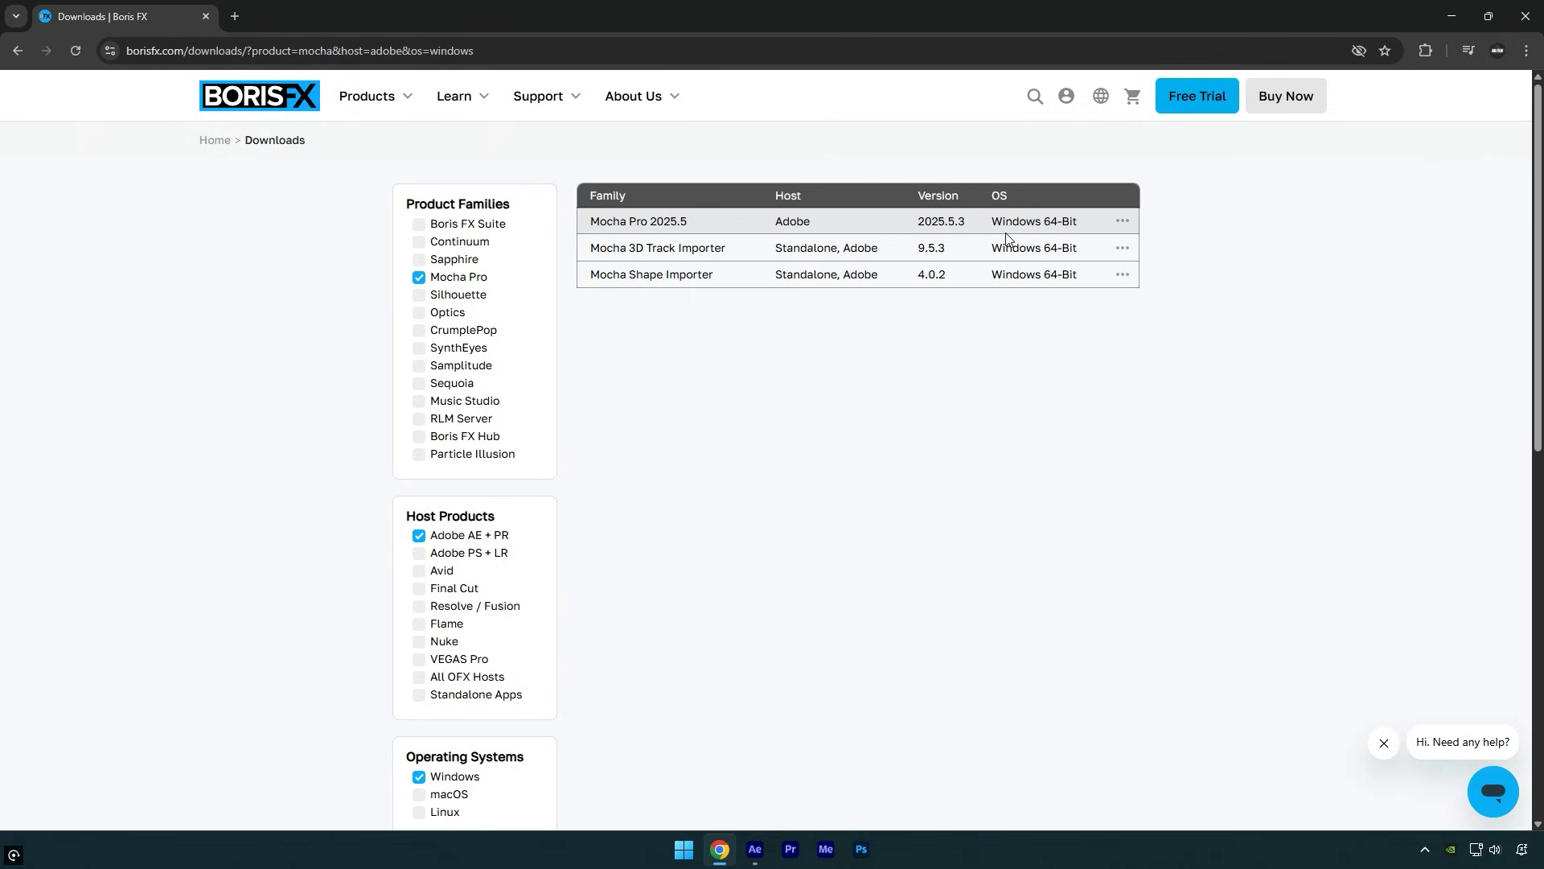
- Download the Mocha Pro 2025.5 Adobe installer and check its progress in Chrome
click(1122, 221)
click(1079, 248)
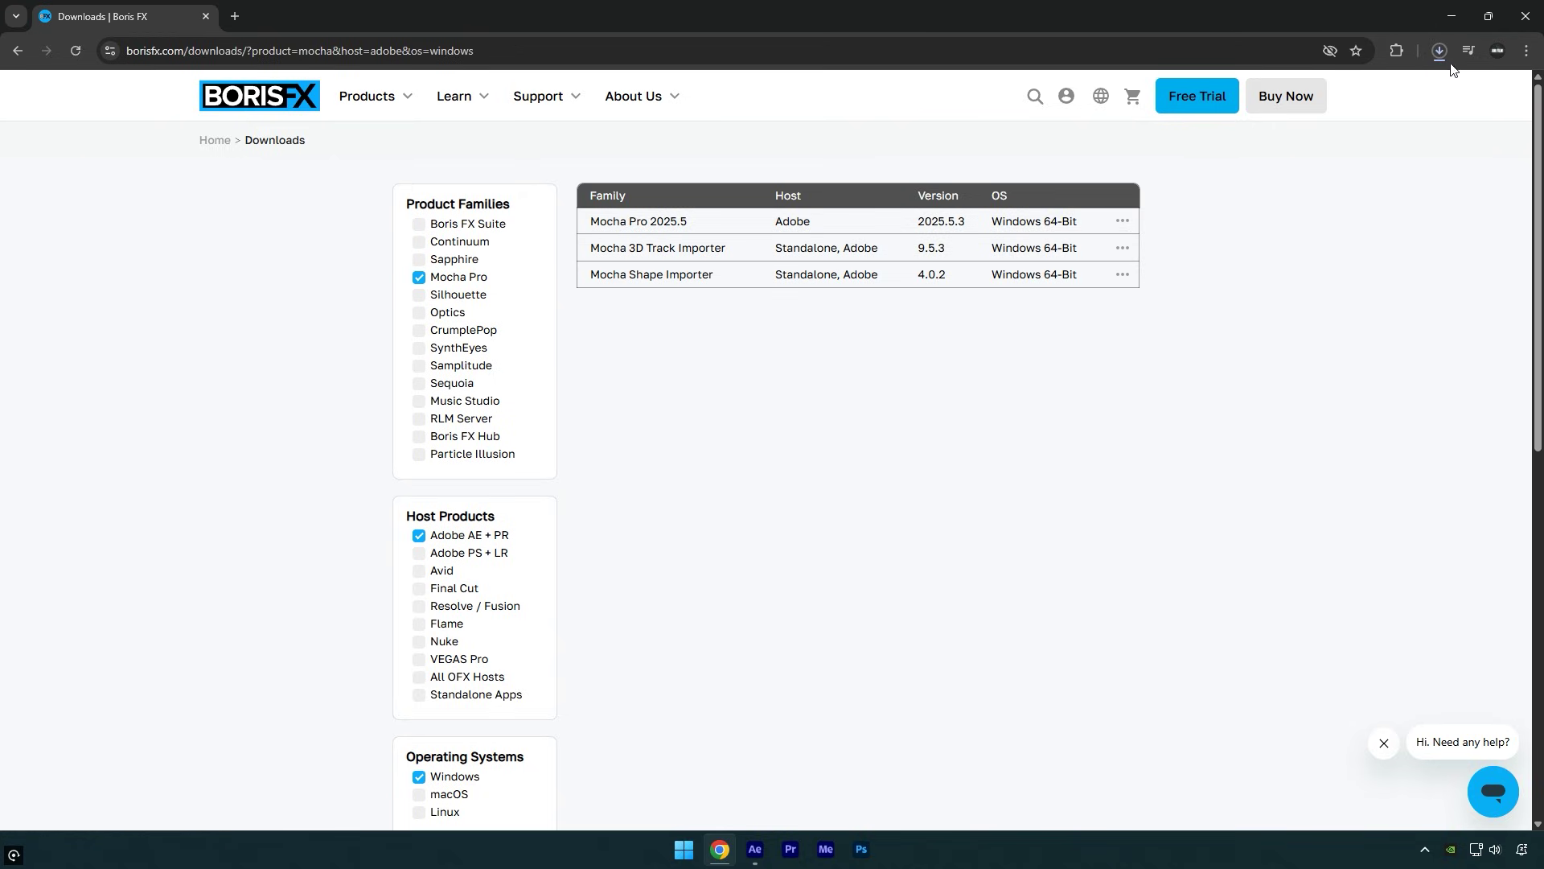
click(1440, 50)
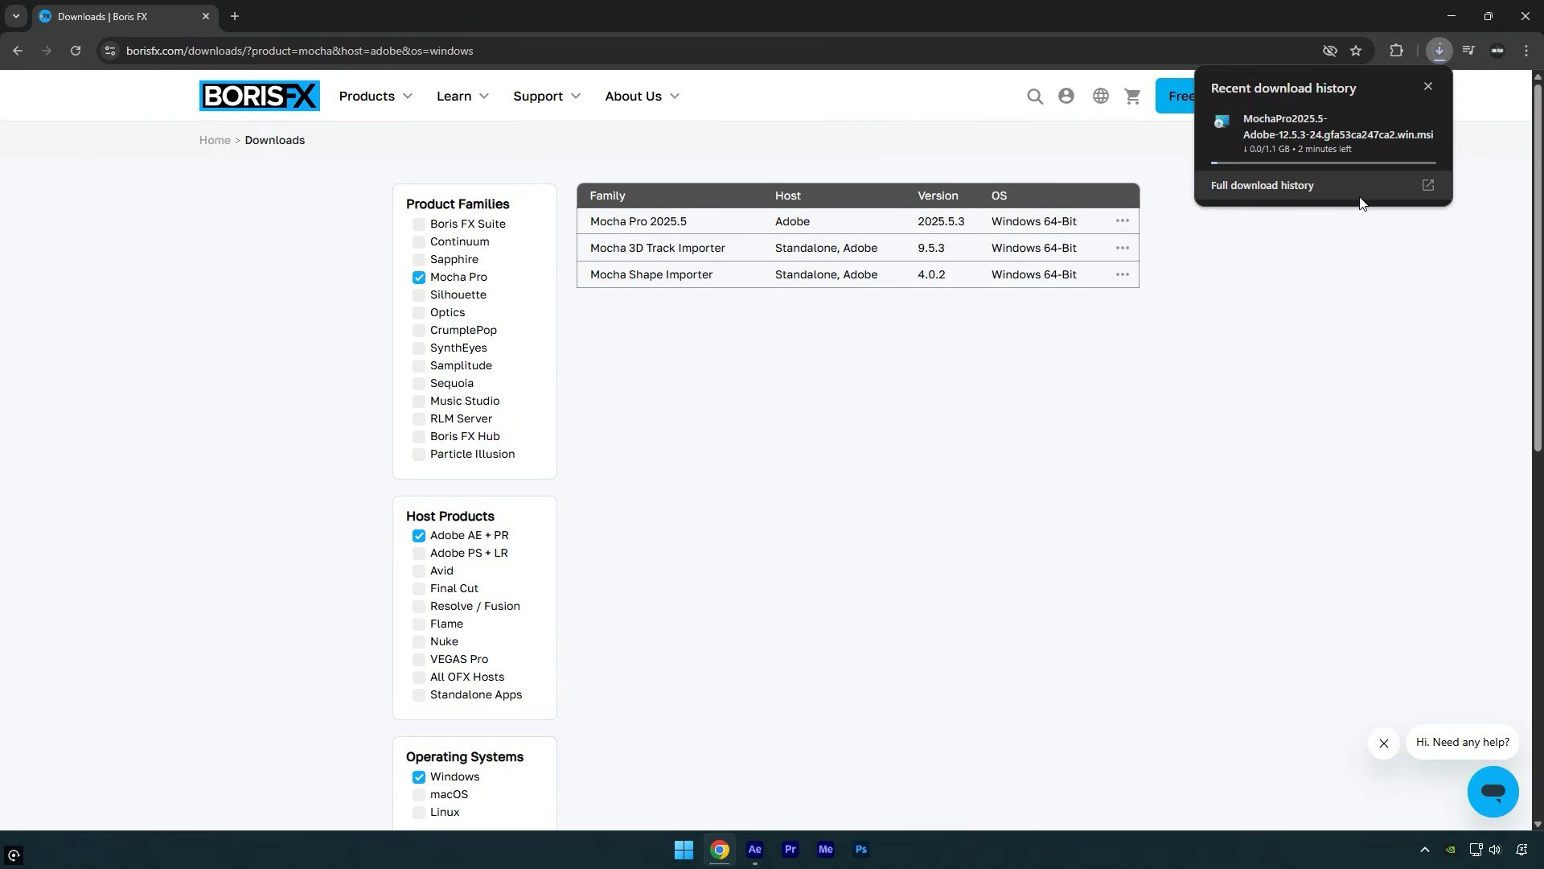